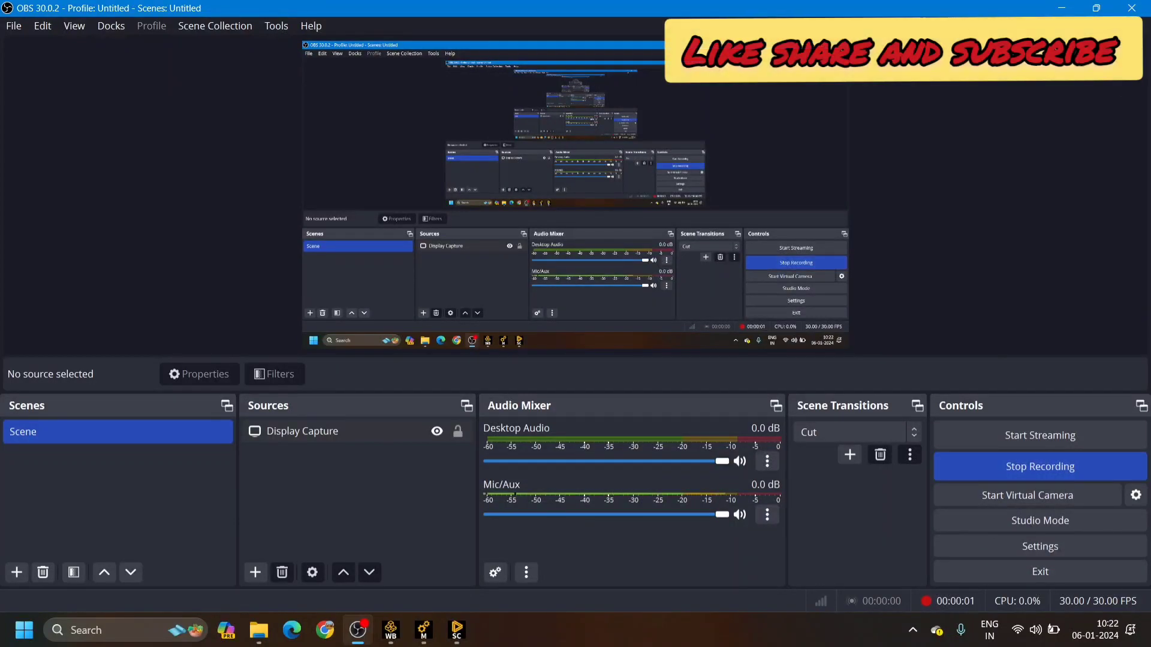
# Bring forward the Workbench project with the Mechanical Model and Fluid Flow (Fluent) systems
pyautogui.hotkey('alt', 'Tab')
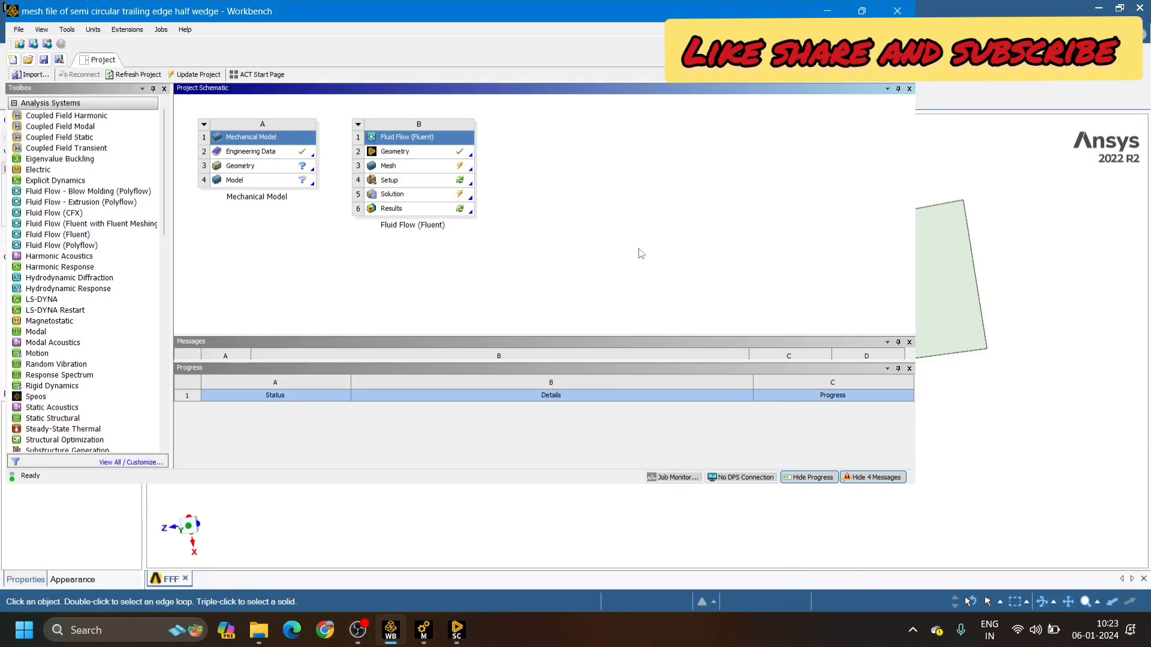
# Inspect the rectangular fluid domain face and wedge cut-out in SpaceClaim, then go to Meshing
pyautogui.click(1037, 193)
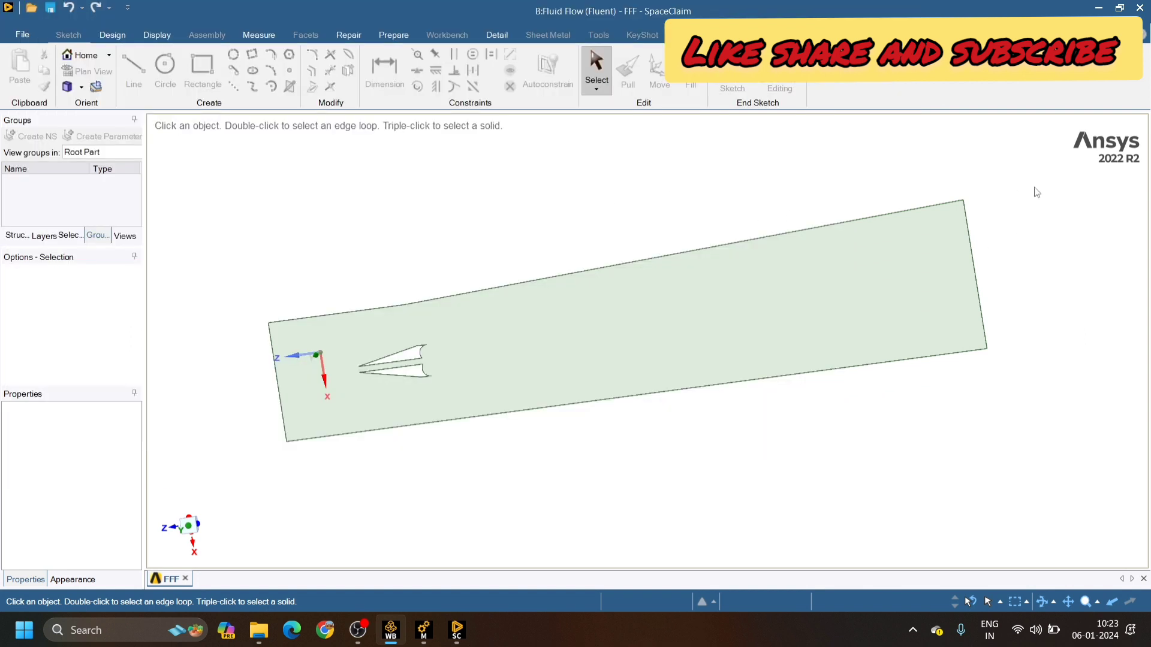
pyautogui.click(688, 303)
pyautogui.scroll(2, 688, 304)
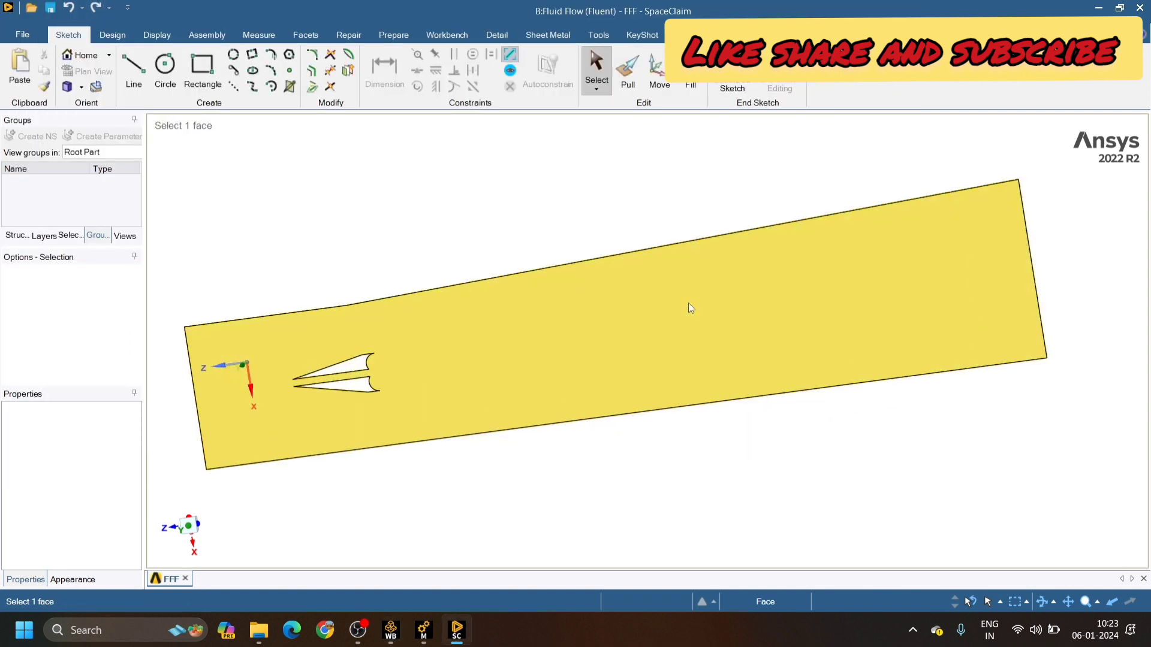
pyautogui.scroll(-3, 688, 303)
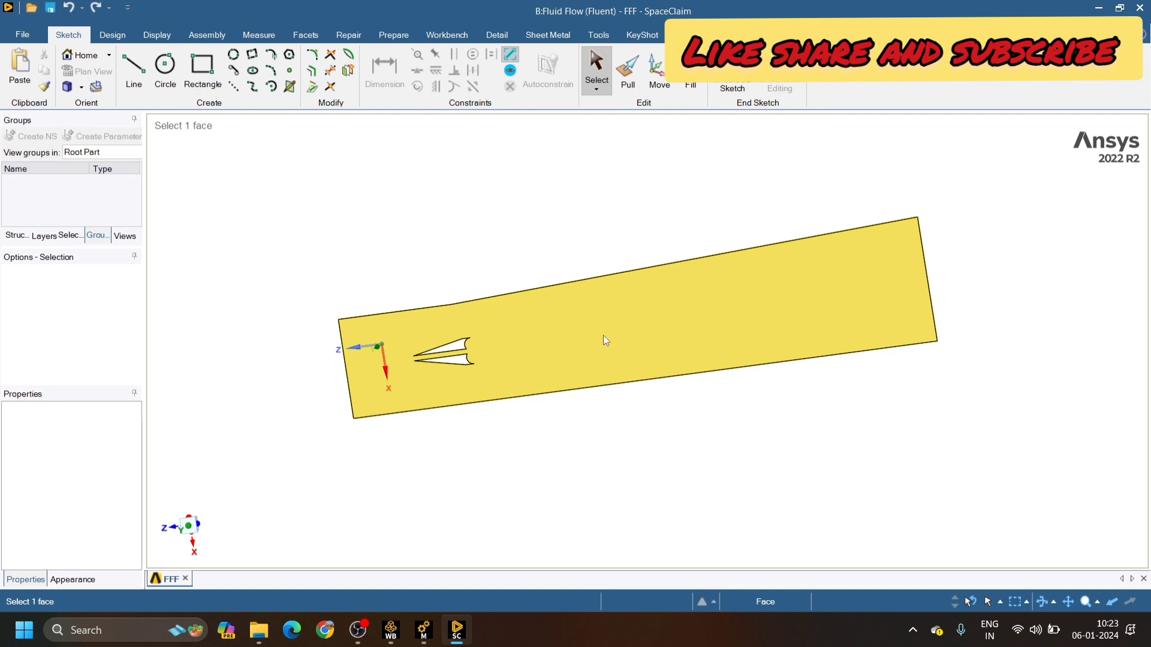
pyautogui.scroll(1, 601, 332)
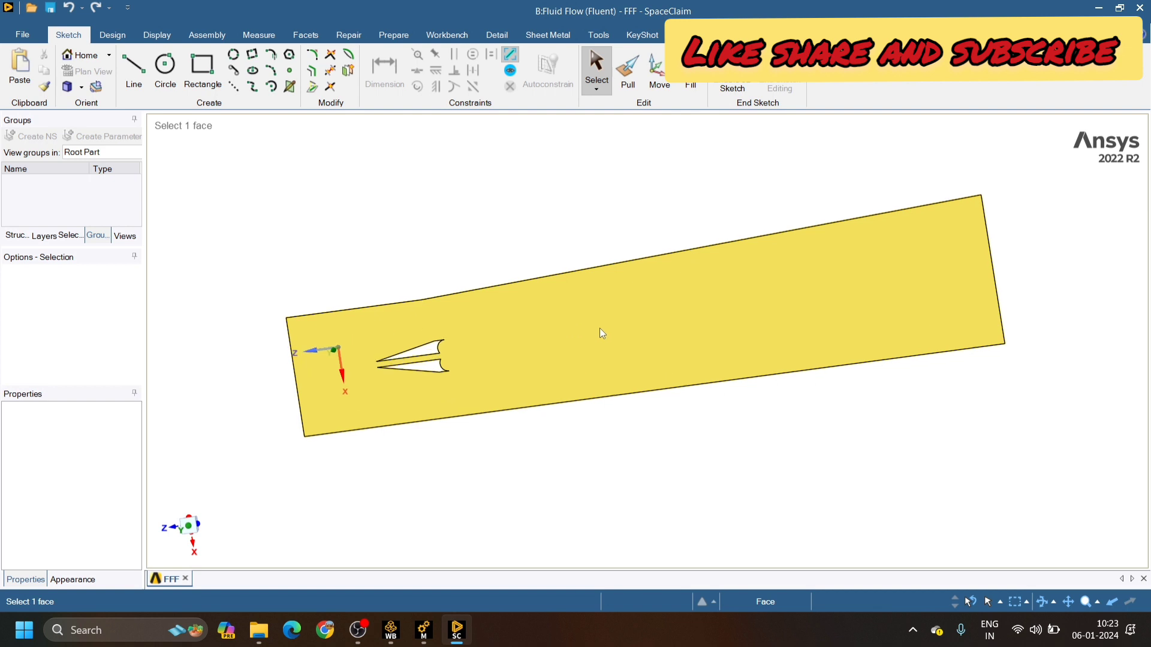
pyautogui.scroll(-1, 602, 333)
pyautogui.click(502, 484)
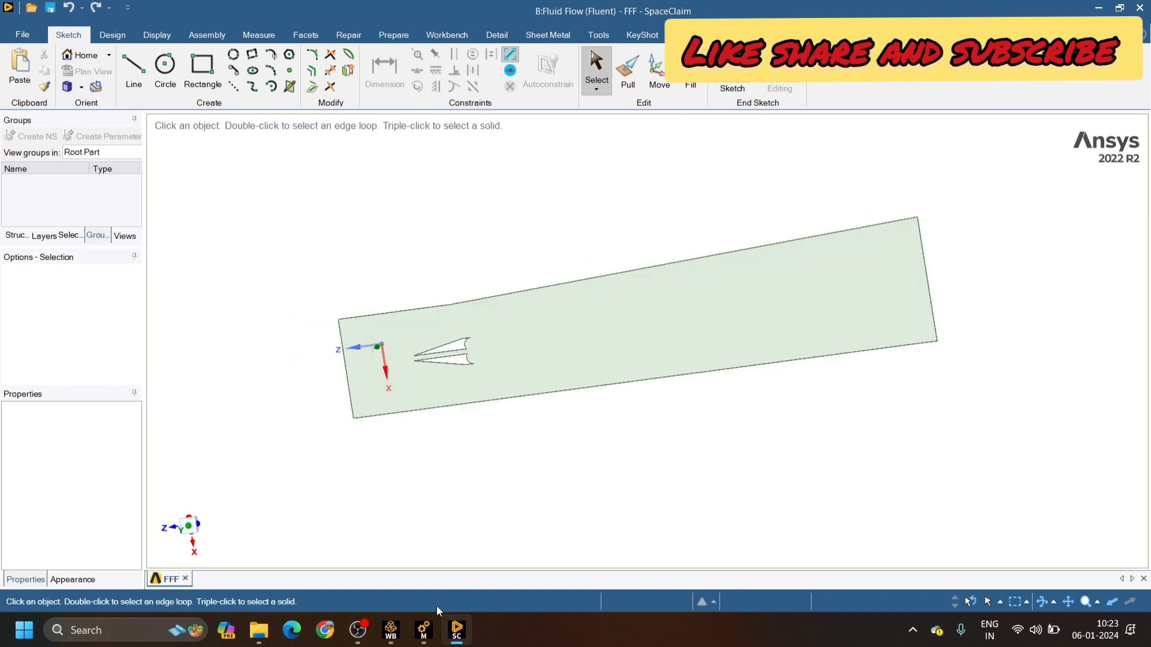
pyautogui.click(424, 629)
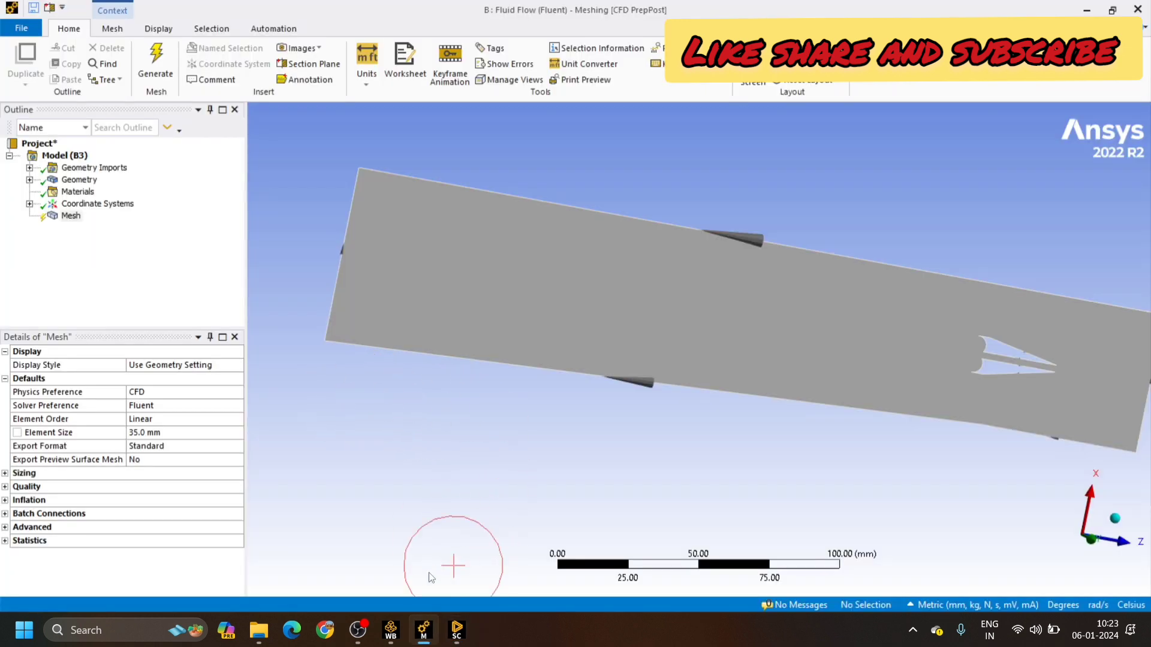
# Select the Fluid Flow Mesh cell B3, then orient the domain face-on in Meshing
pyautogui.click(390, 629)
pyautogui.click(435, 173)
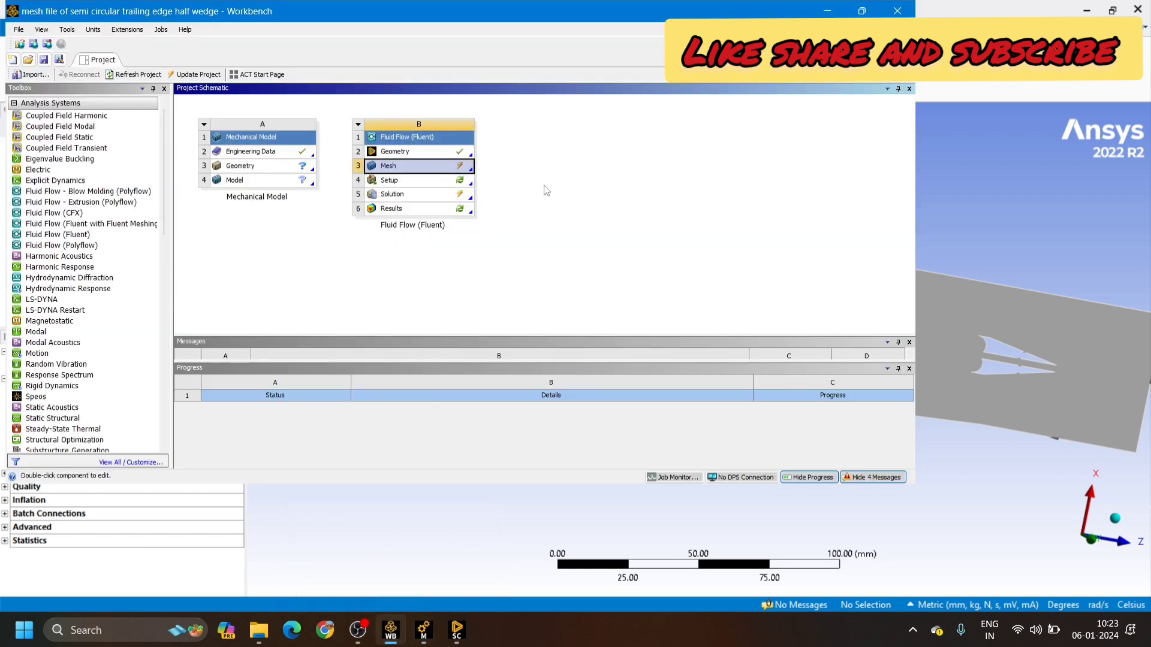
pyautogui.click(930, 216)
pyautogui.click(753, 303)
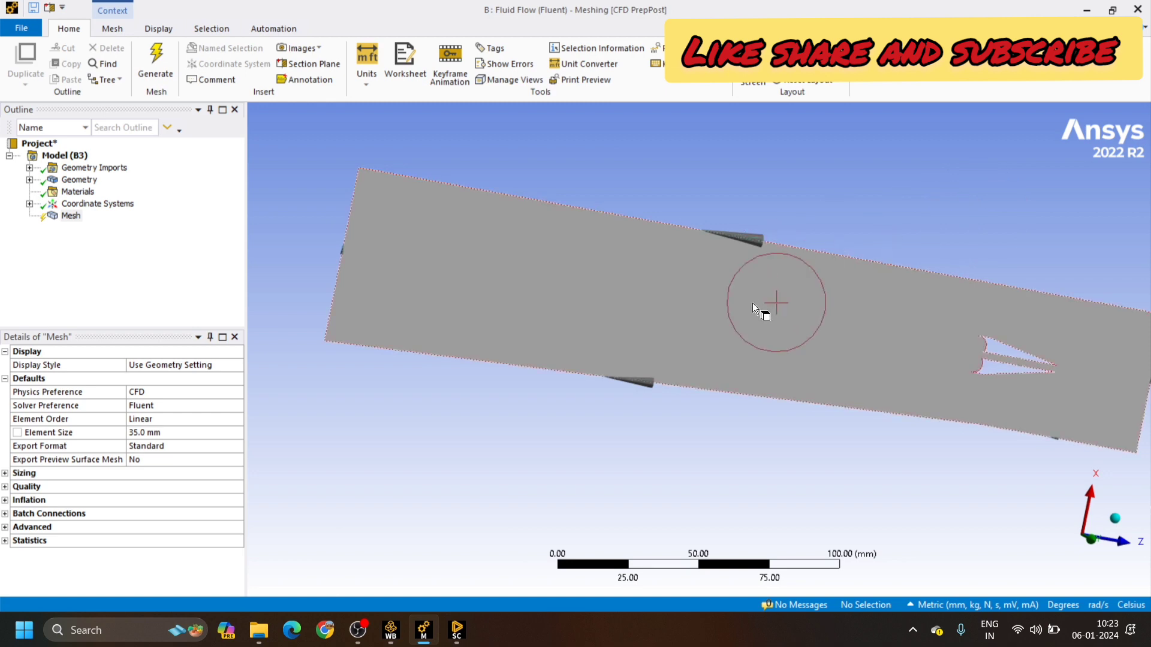
pyautogui.moveTo(753, 303); pyautogui.dragTo(857, 129, button='middle')
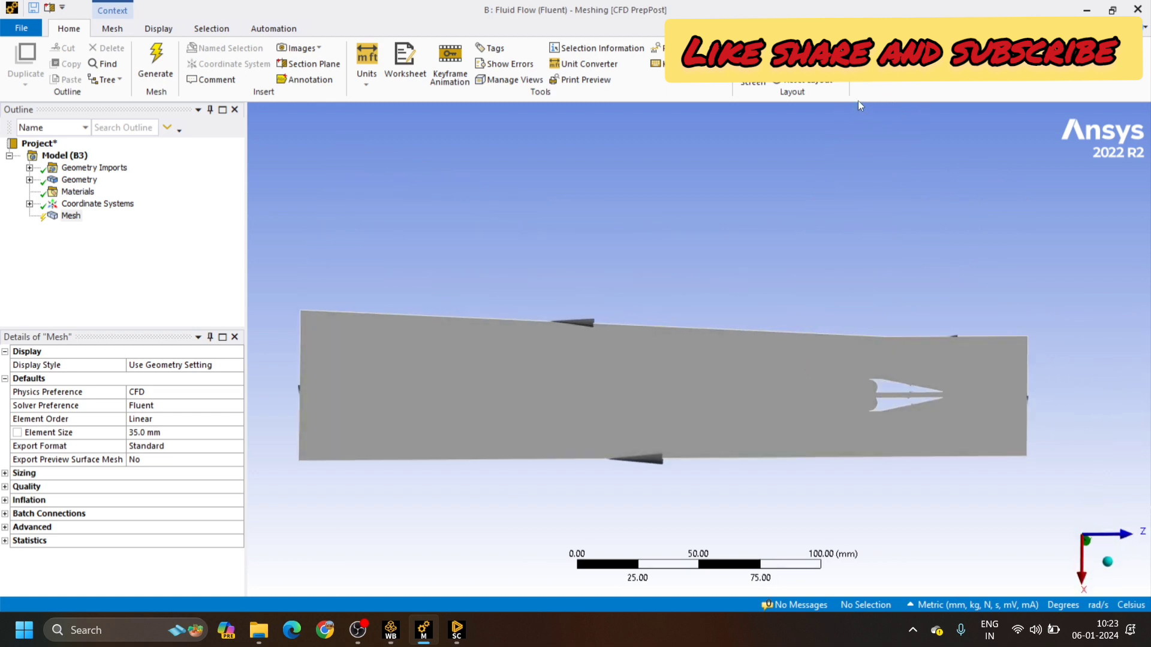
pyautogui.keyDown('ctrl'); pyautogui.moveTo(829, 298); pyautogui.dragTo(855, 232, button='middle'); pyautogui.keyUp('ctrl')
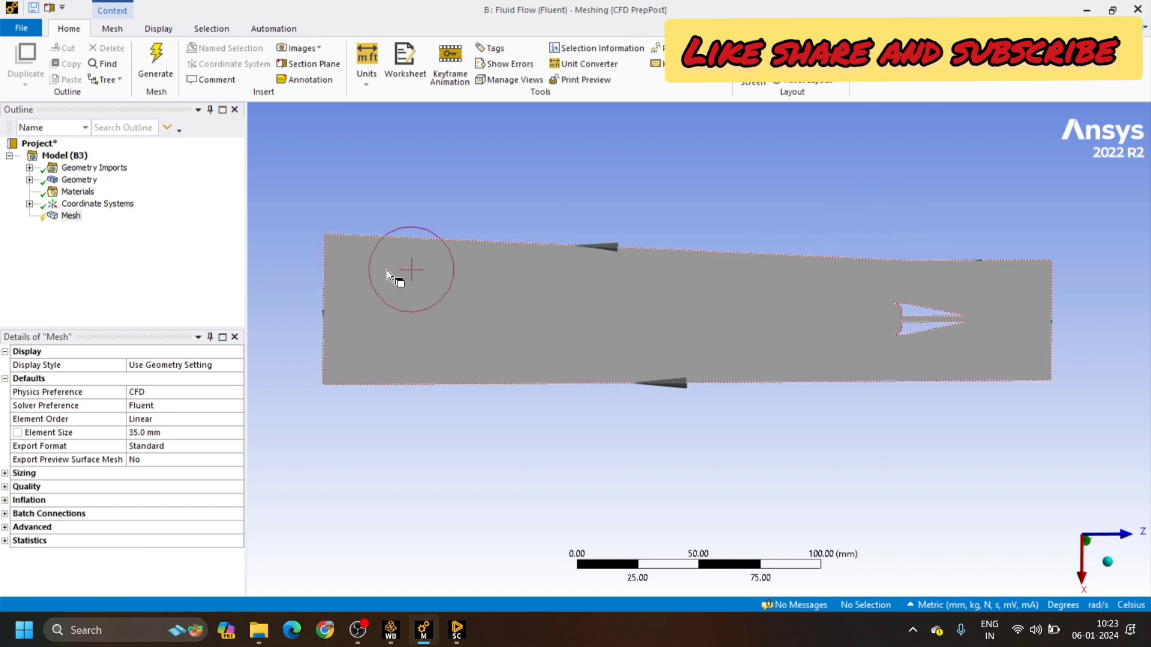
pyautogui.click(71, 216)
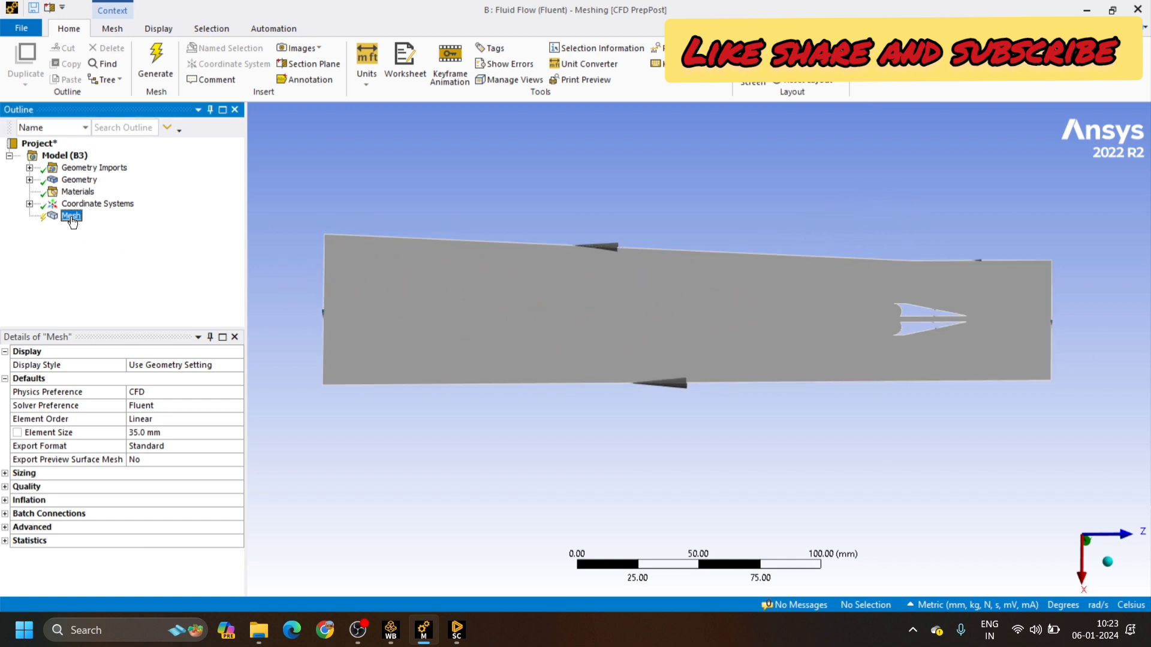
# Insert a Sizing control on Mesh and scope it to the whole fluid domain body
pyautogui.rightClick(72, 219)
pyautogui.moveTo(84, 225)
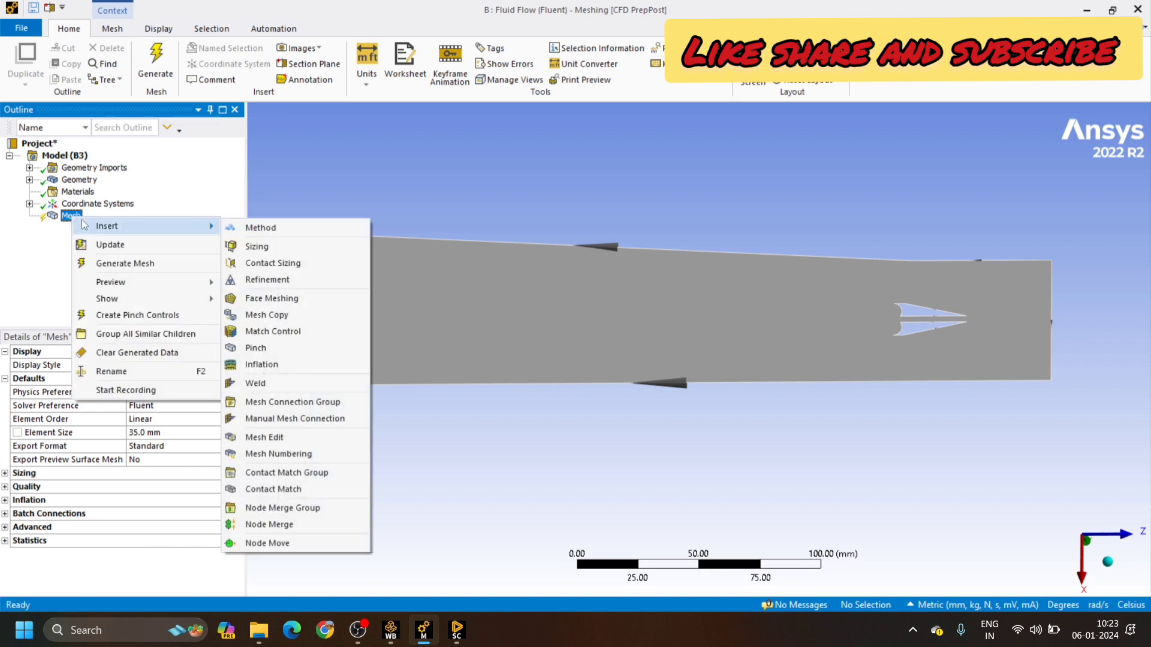
pyautogui.click(243, 251)
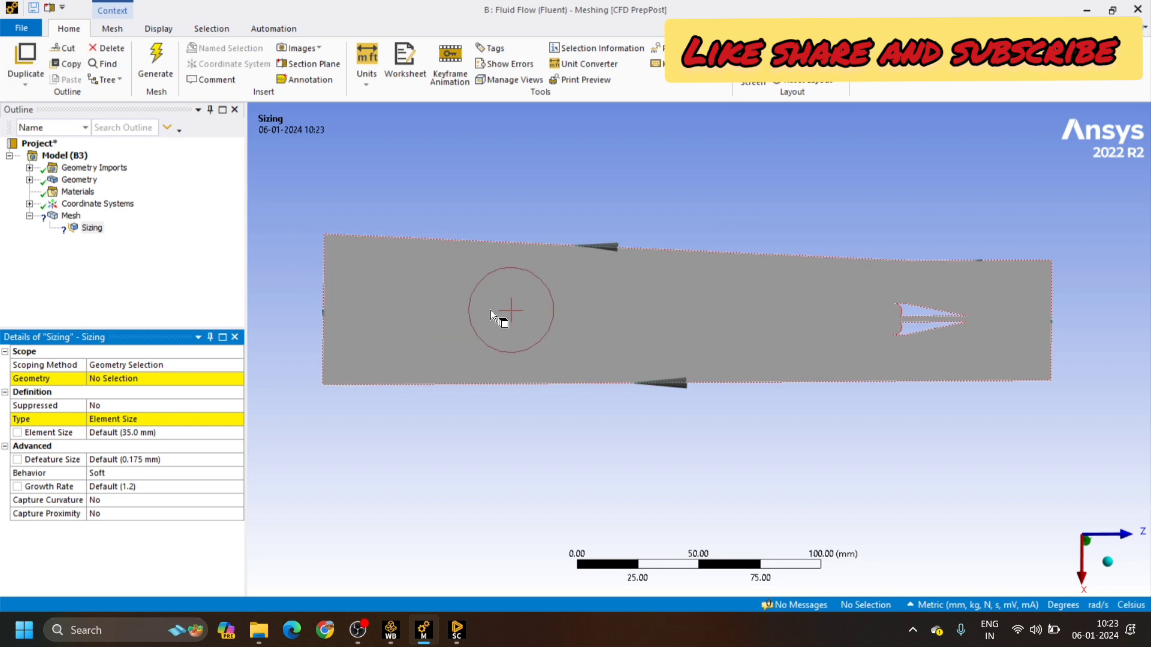
pyautogui.click(547, 302)
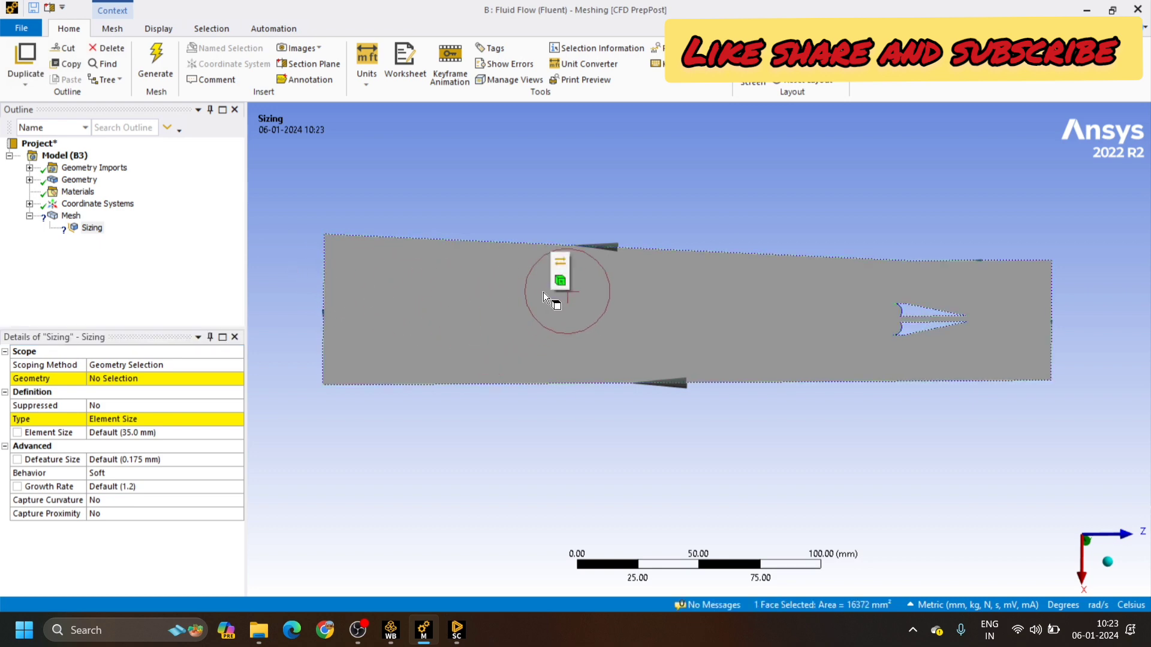
pyautogui.click(561, 282)
pyautogui.moveTo(537, 342); pyautogui.dragTo(743, 90, button='middle')
pyautogui.keyDown('ctrl'); pyautogui.moveTo(706, 352); pyautogui.dragTo(749, 209, button='middle'); pyautogui.keyUp('ctrl')
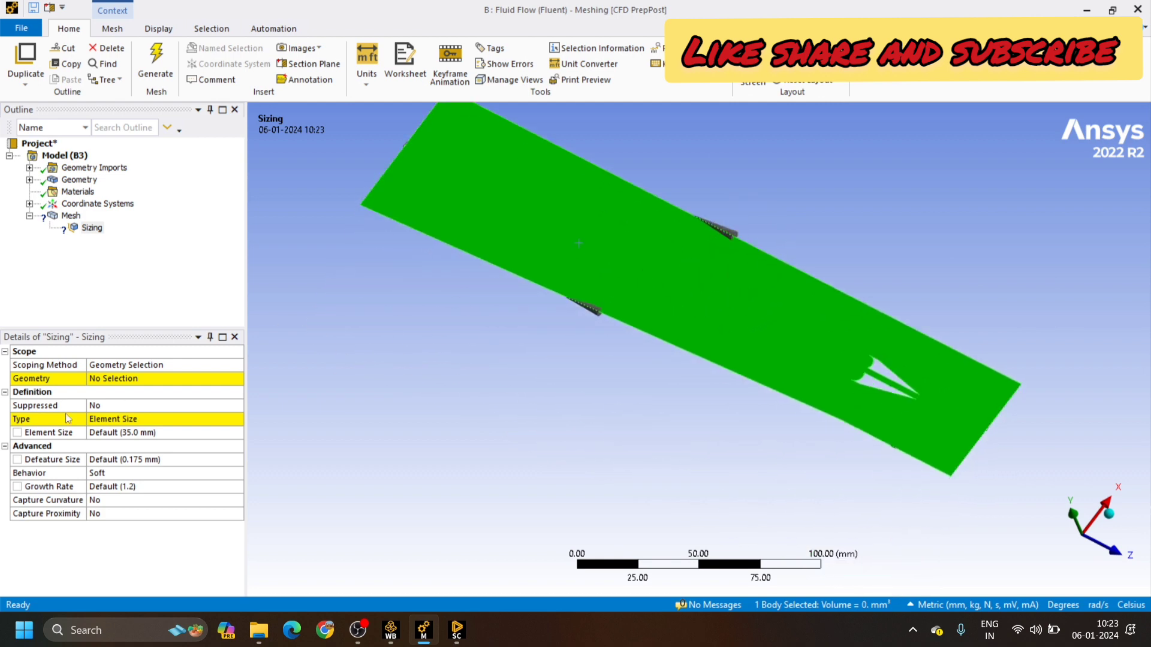
pyautogui.click(121, 380)
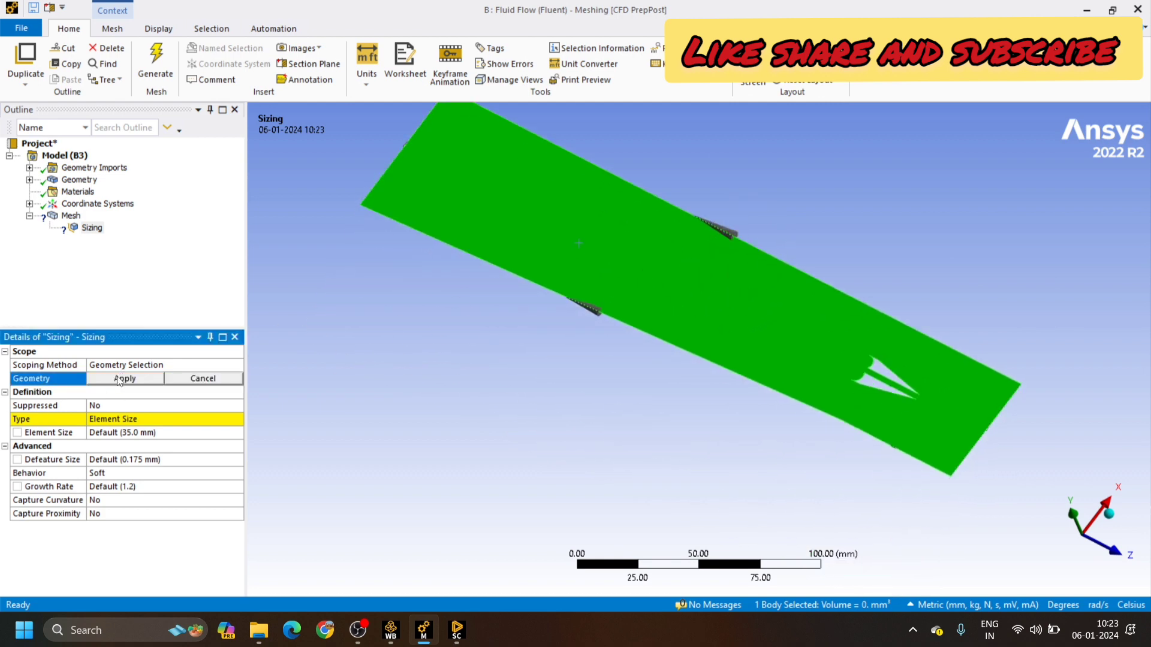
pyautogui.click(121, 379)
# Set the body sizing element size to 1 mm
pyautogui.click(136, 431)
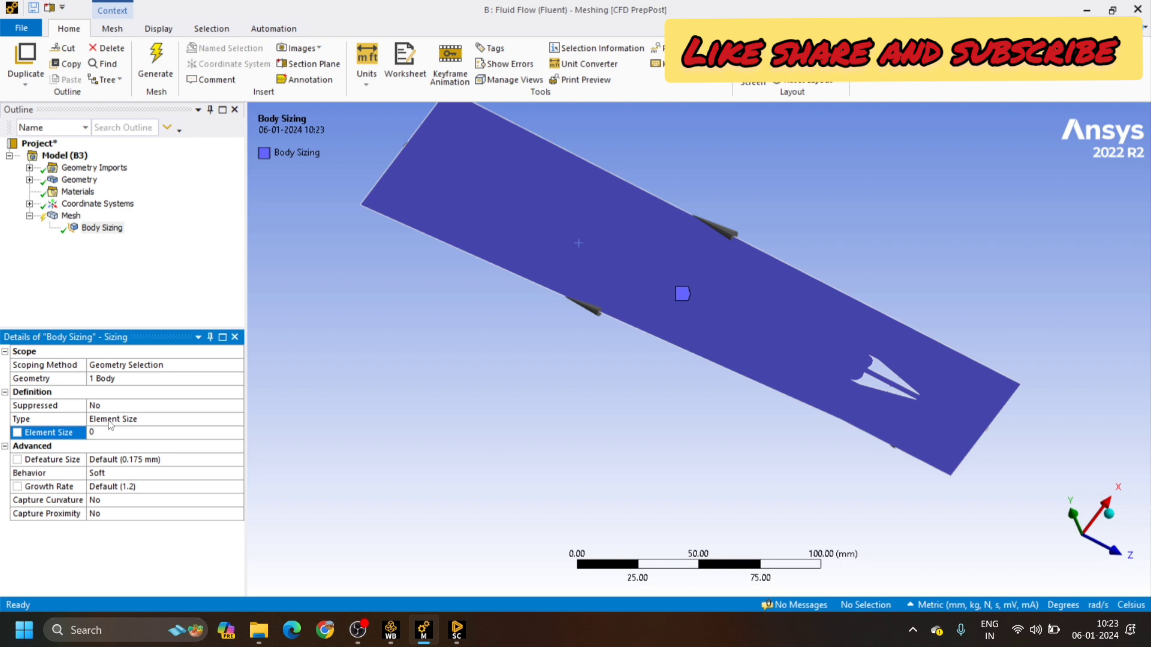
pyautogui.press('Up')
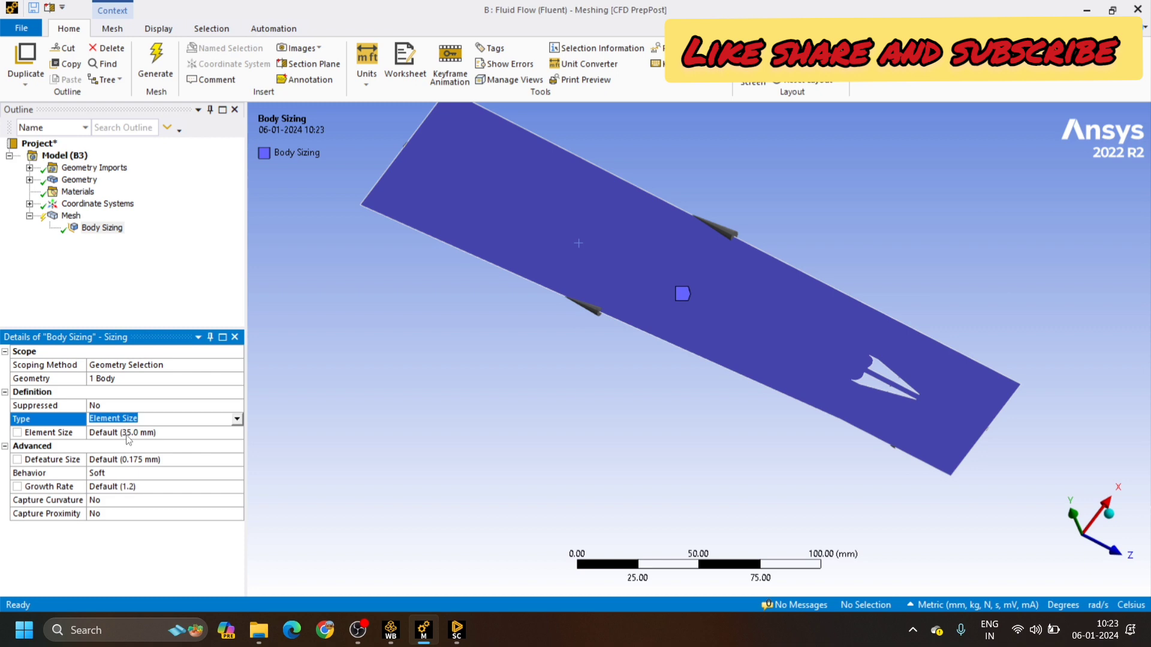
pyautogui.click(127, 432)
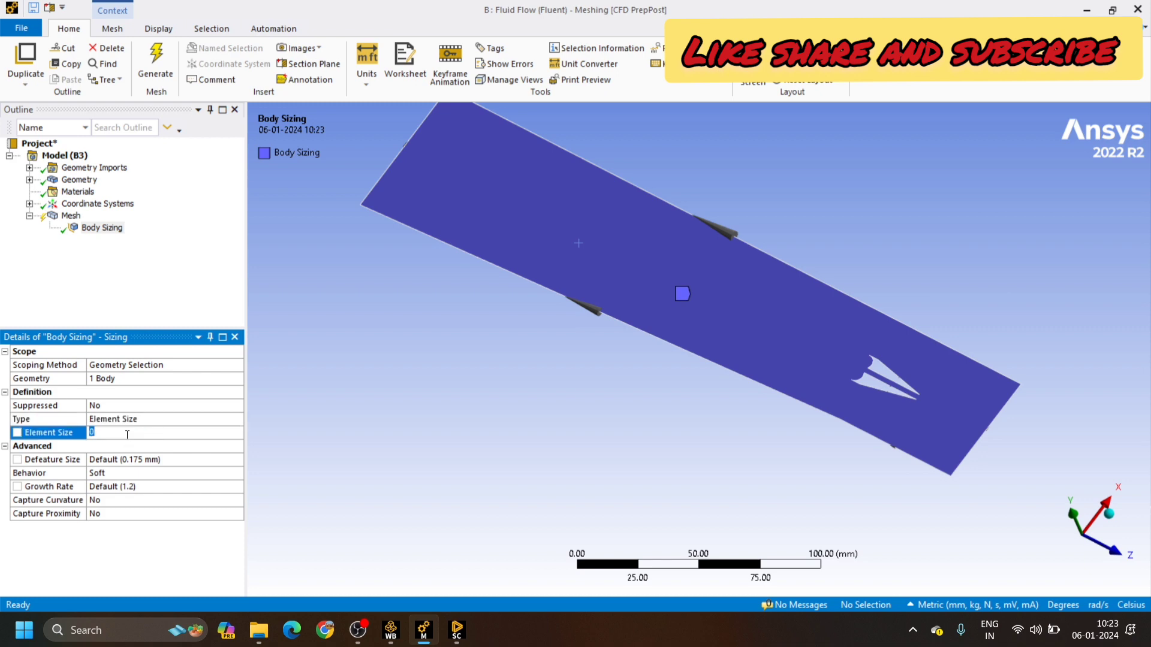
pyautogui.write('1')
pyautogui.press('Return')
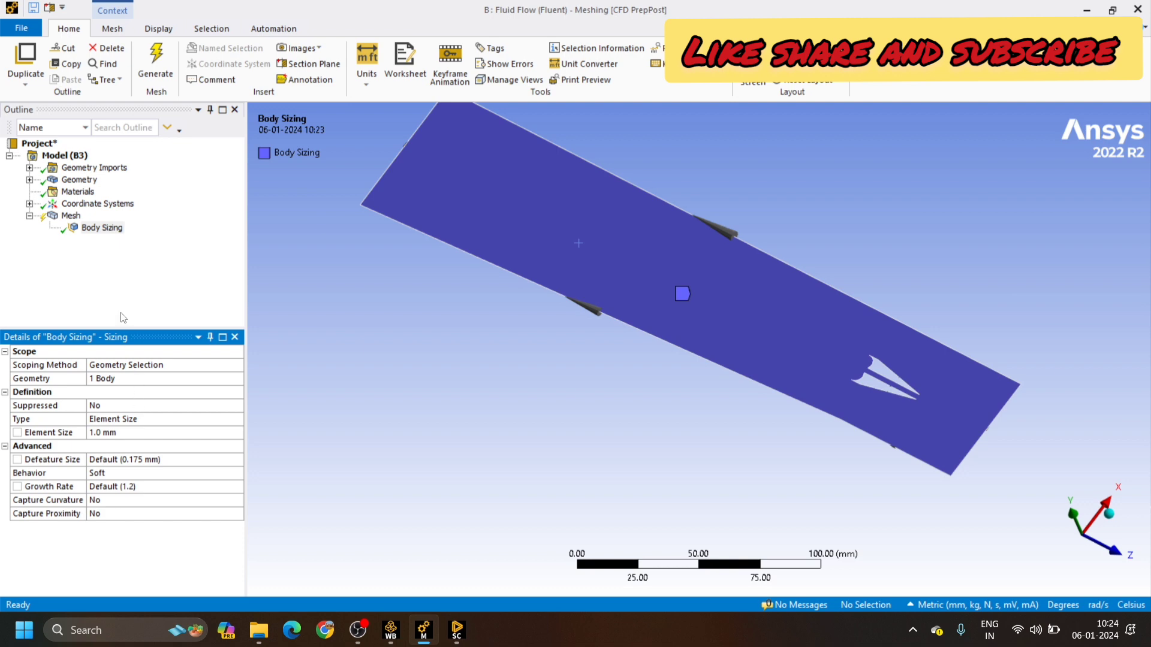
# Insert a Face Meshing control scoped to the fluid domain's single face
pyautogui.click(70, 216)
pyautogui.rightClick(75, 220)
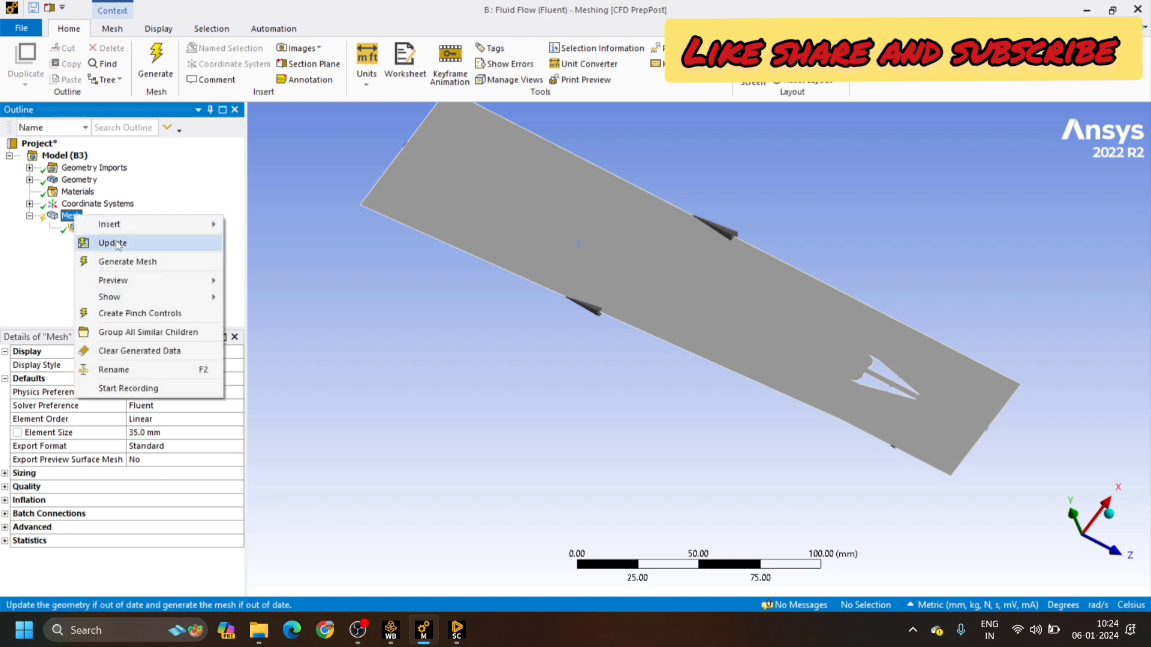
pyautogui.moveTo(126, 225)
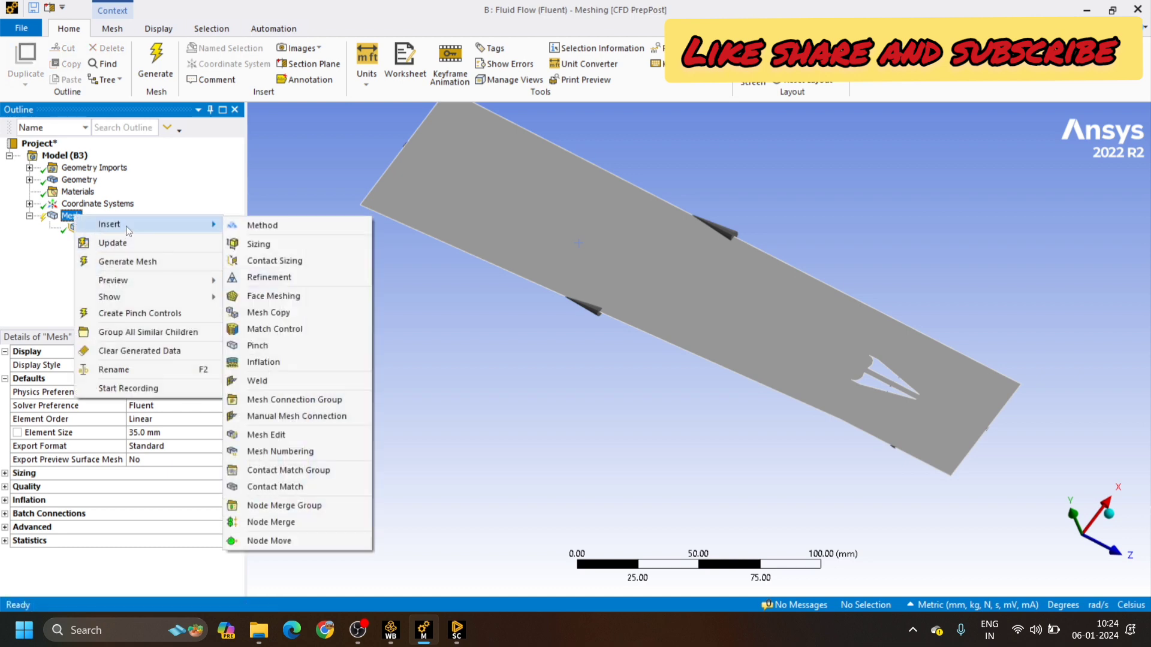
pyautogui.click(260, 296)
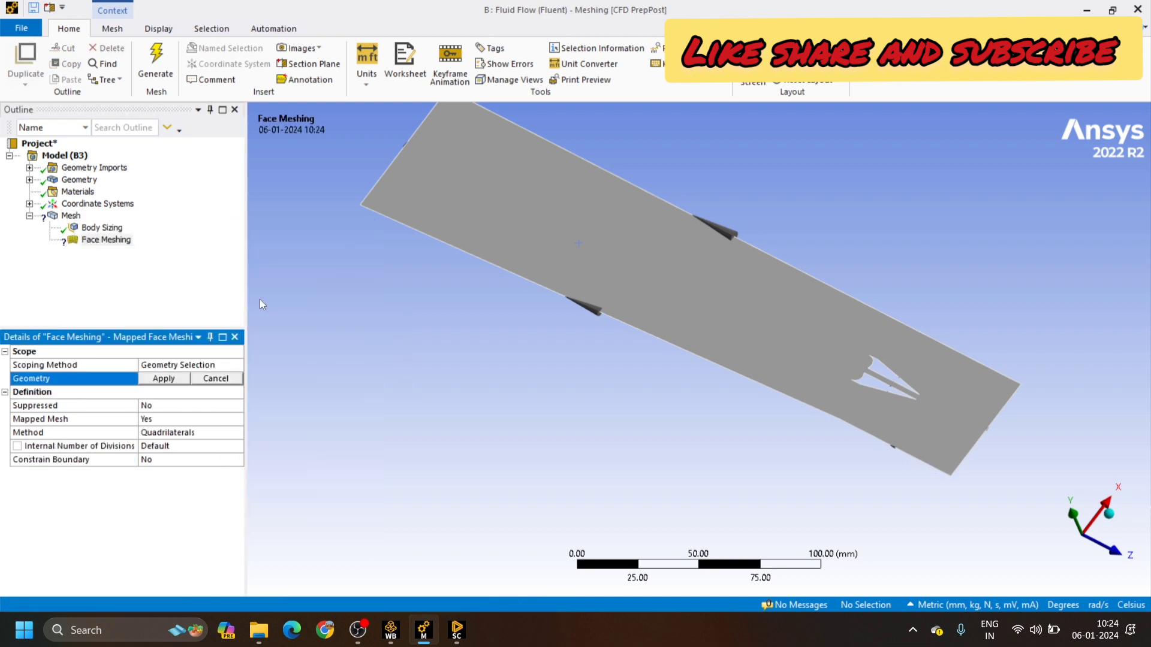
pyautogui.click(509, 226)
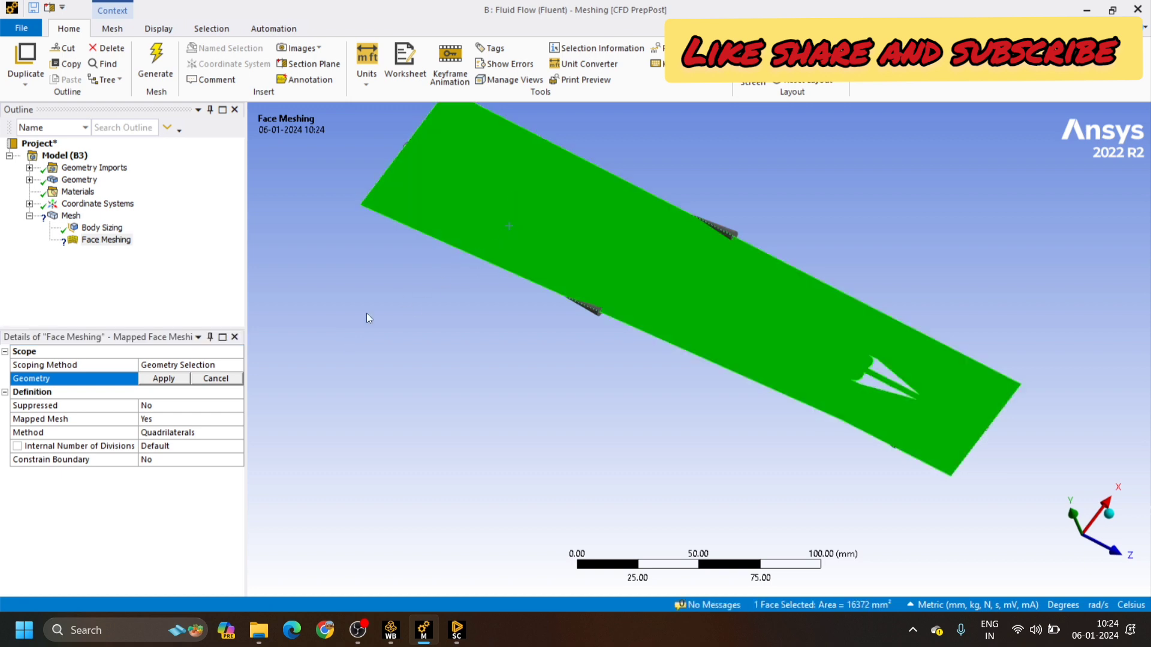
pyautogui.click(163, 379)
pyautogui.click(71, 216)
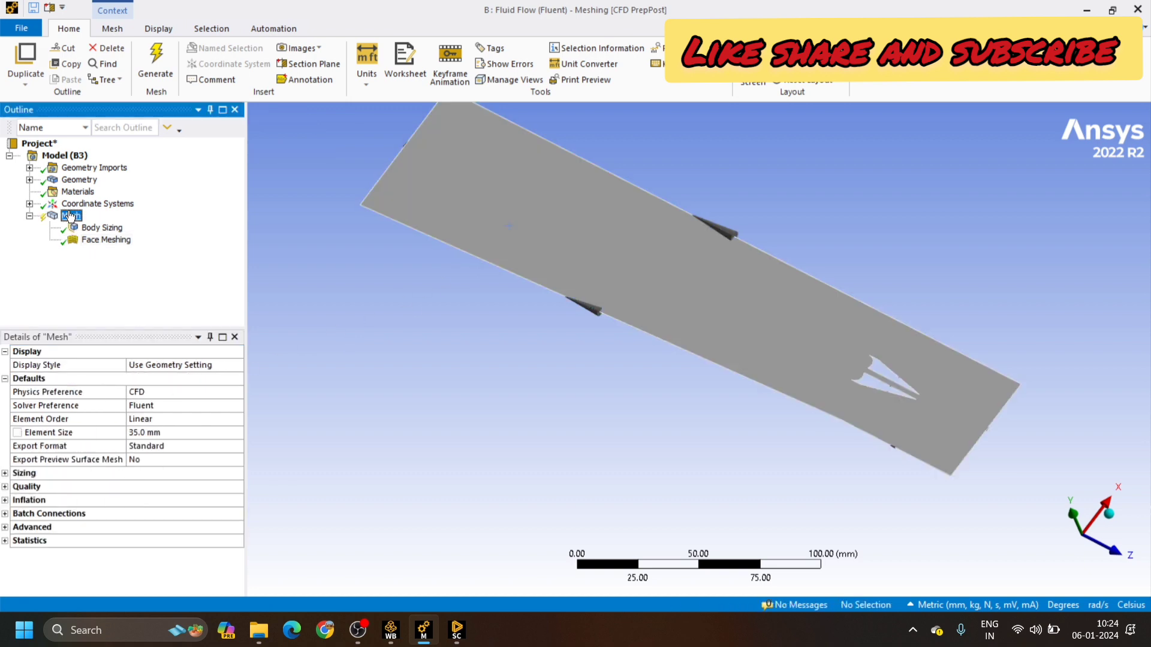
pyautogui.rightClick(71, 216)
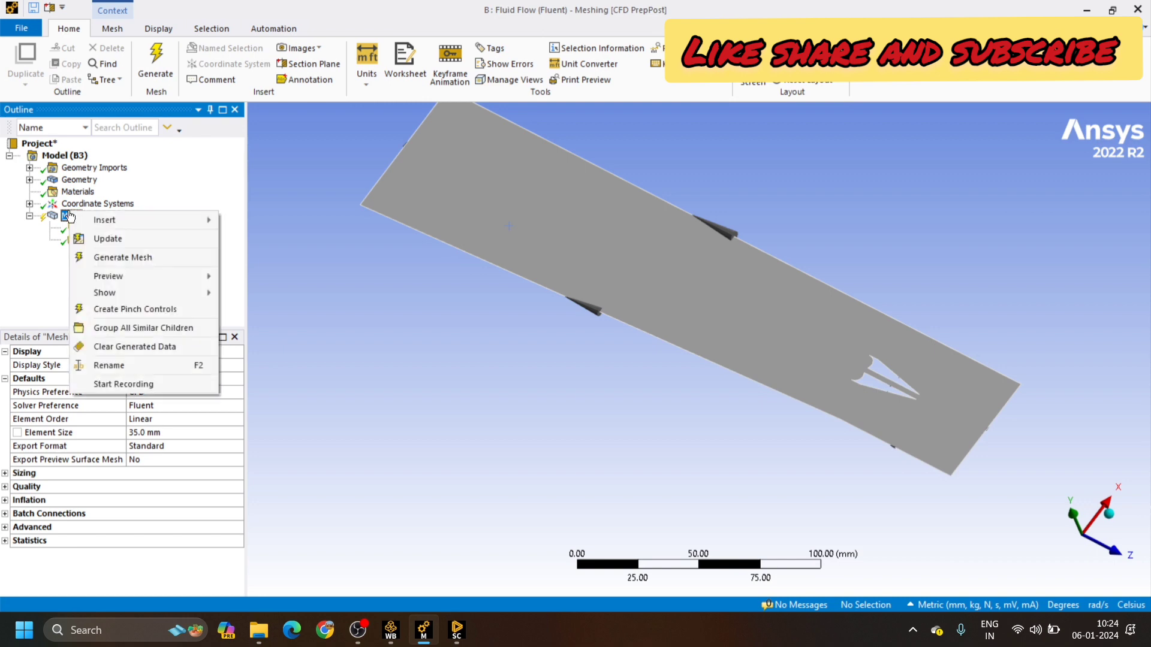
# Generate the mesh and view the quadrilateral grid around the wedge cut-out
pyautogui.click(97, 240)
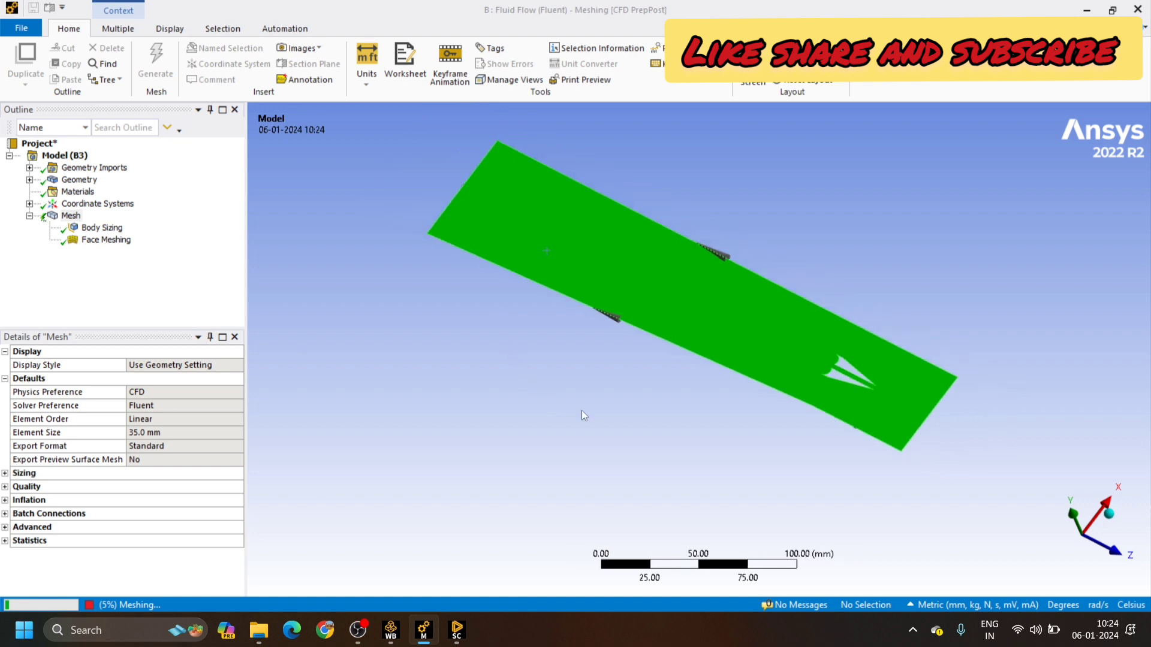
pyautogui.moveTo(796, 459)
pyautogui.mouseDown(button='middle')
pyautogui.moveTo(540, 493)
pyautogui.moveTo(694, 499)
pyautogui.moveTo(793, 403)
pyautogui.moveTo(827, 474)
pyautogui.moveTo(803, 495)
pyautogui.moveTo(796, 442)
pyautogui.moveTo(785, 447)
pyautogui.mouseUp(button='middle')
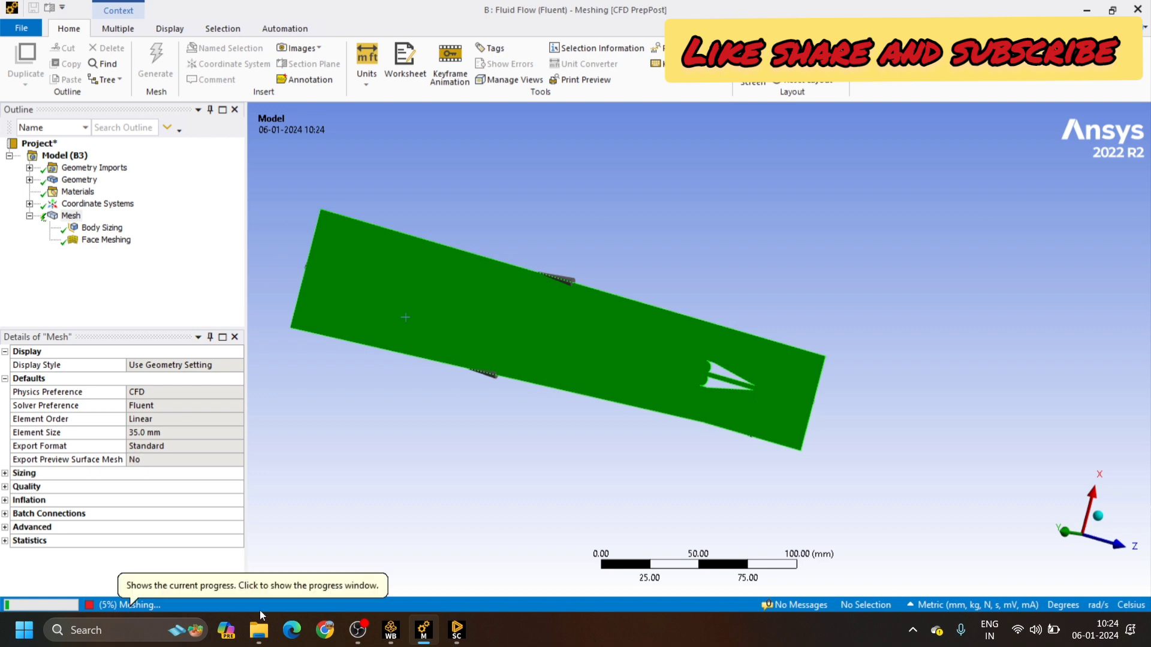
pyautogui.moveTo(598, 390); pyautogui.dragTo(692, 346, button='middle')
pyautogui.scroll(2, 640, 348)
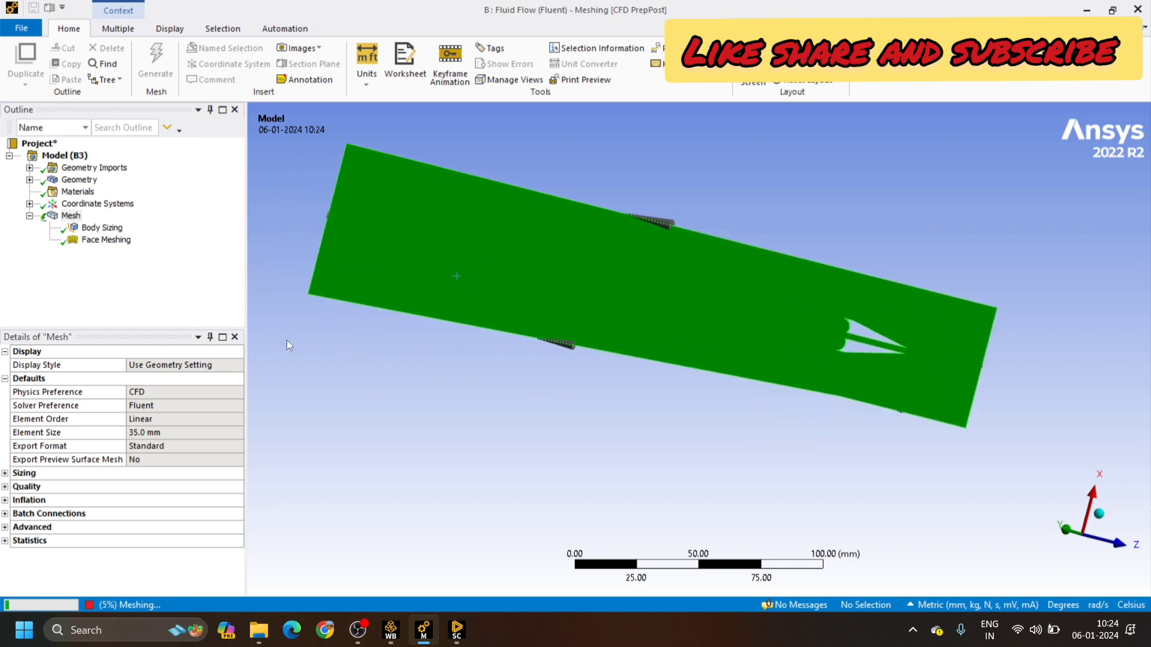
pyautogui.moveTo(248, 310); pyautogui.dragTo(228, 309)
pyautogui.scroll(1, 487, 302)
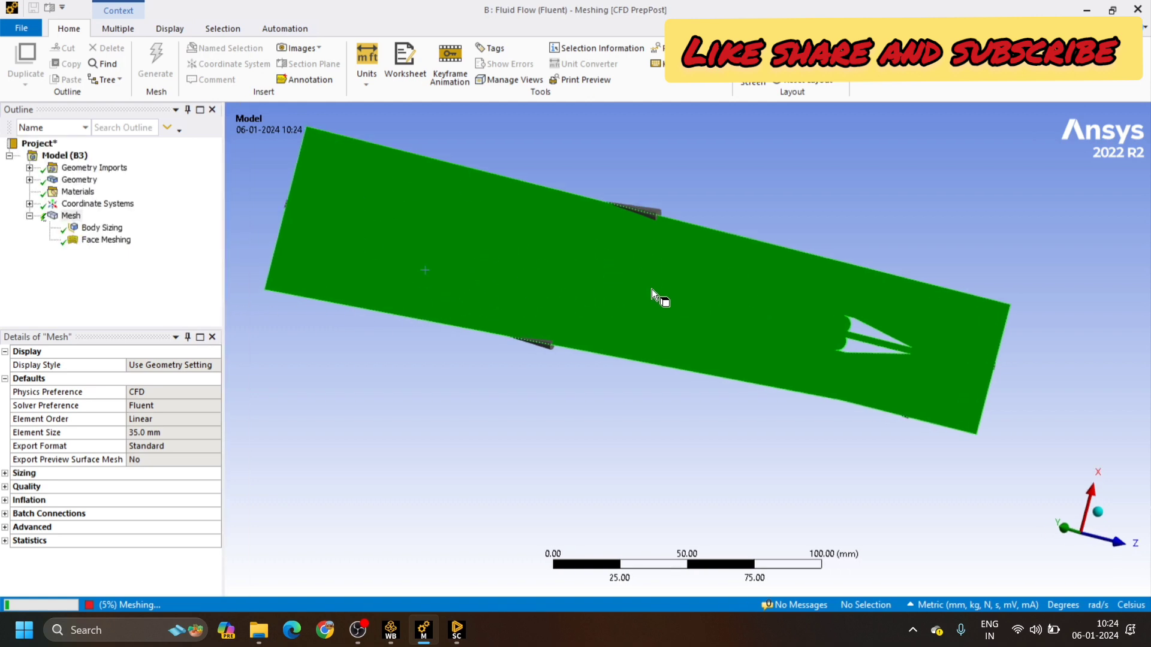
pyautogui.keyDown('ctrl'); pyautogui.moveTo(652, 289); pyautogui.dragTo(671, 305, button='middle'); pyautogui.keyUp('ctrl')
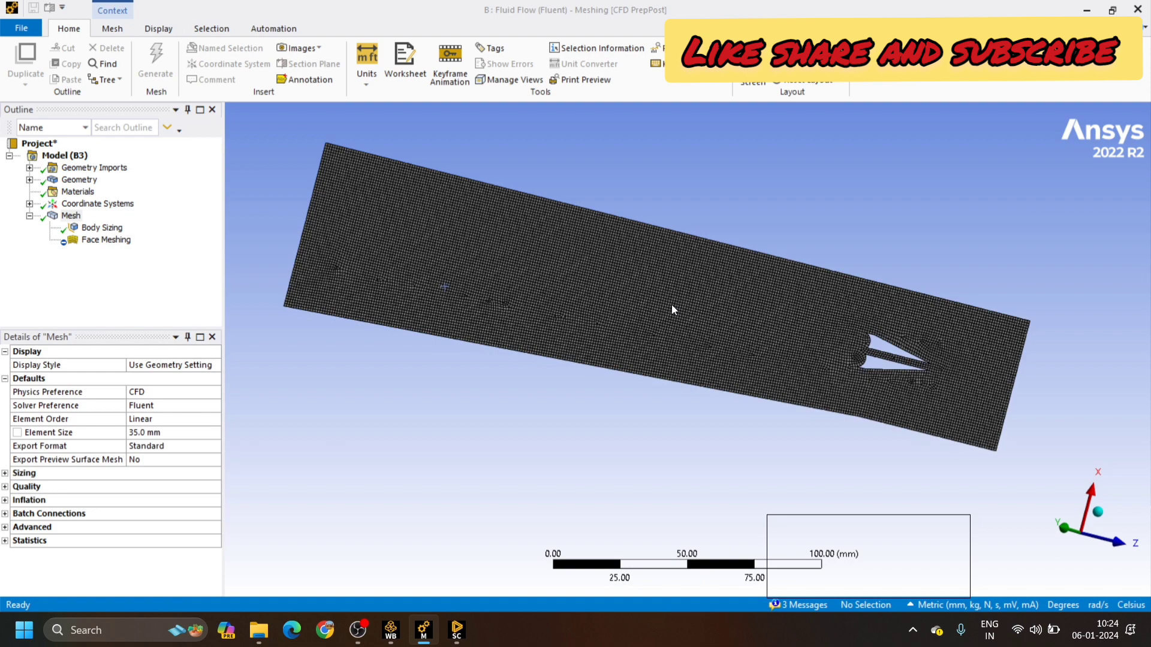
# Review the meshing messages list, then close it
pyautogui.scroll(2, 671, 305)
pyautogui.scroll(-1, 671, 304)
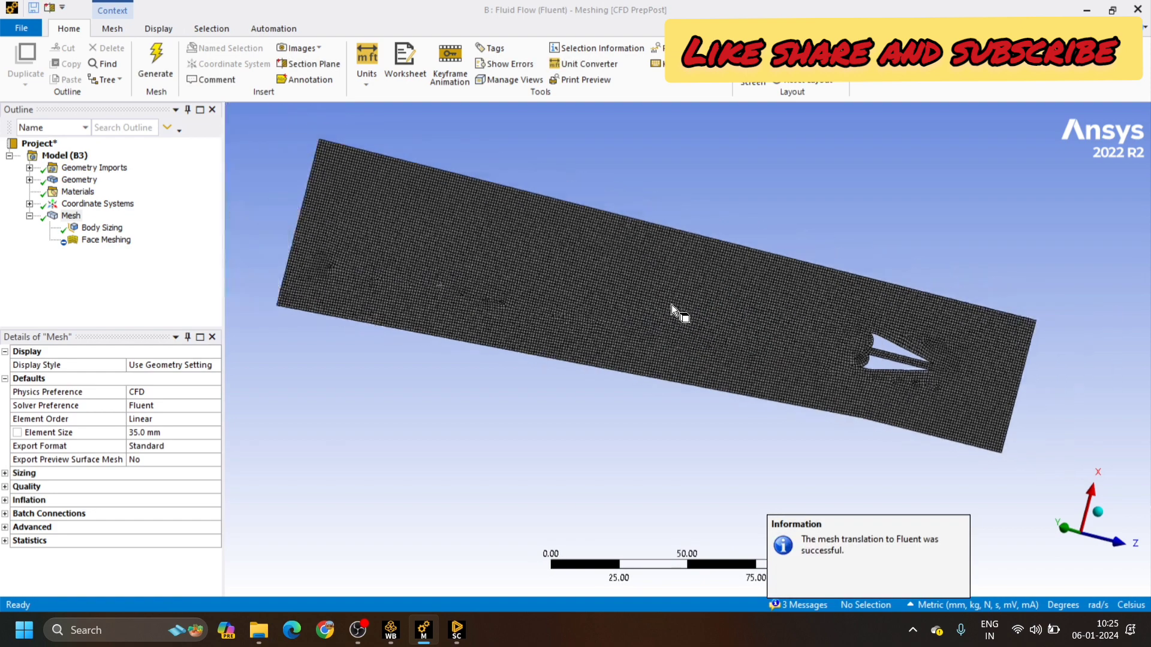
pyautogui.moveTo(583, 298); pyautogui.dragTo(585, 298, button='middle')
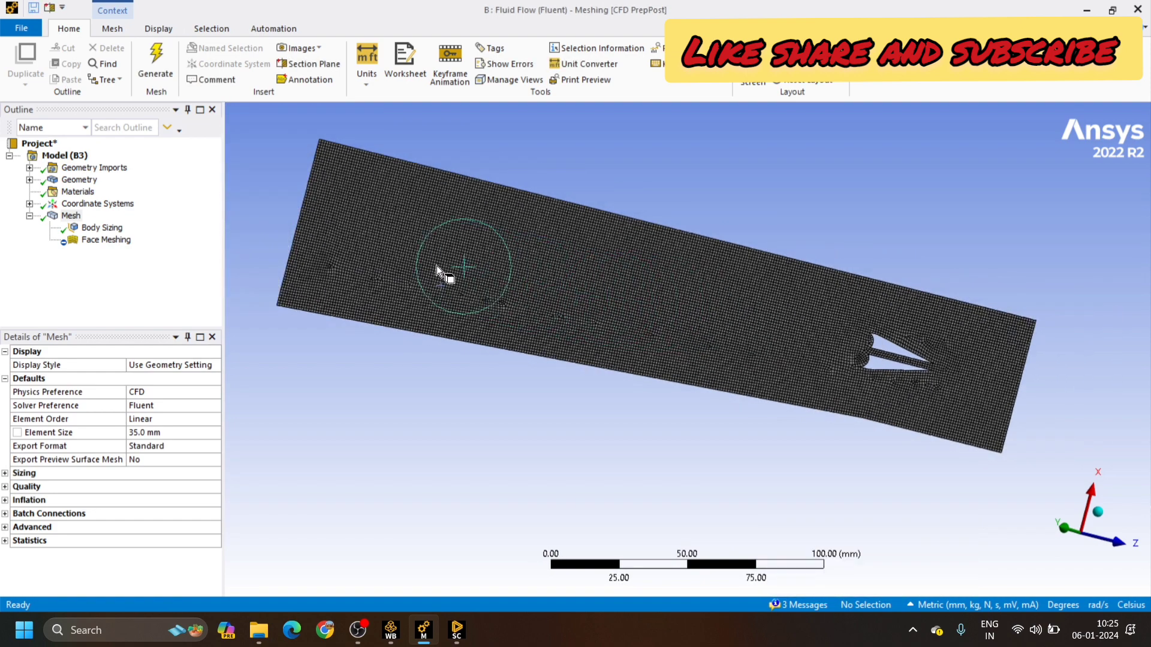
pyautogui.click(806, 605)
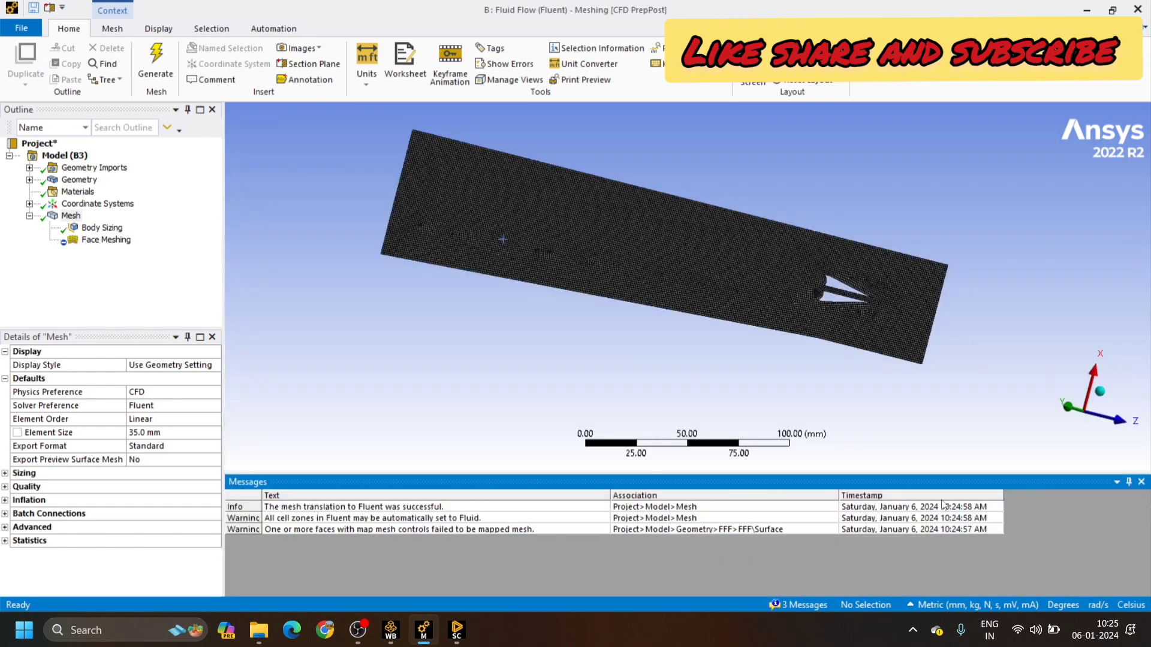
pyautogui.click(1140, 482)
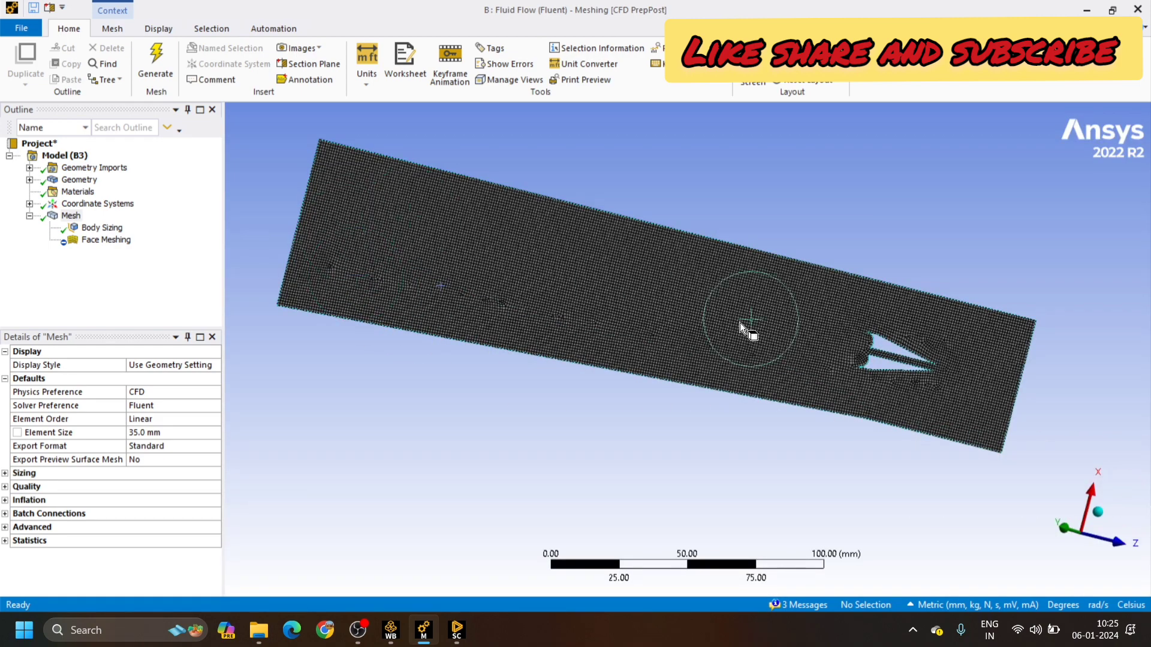
pyautogui.scroll(5, 854, 330)
pyautogui.scroll(-4, 850, 328)
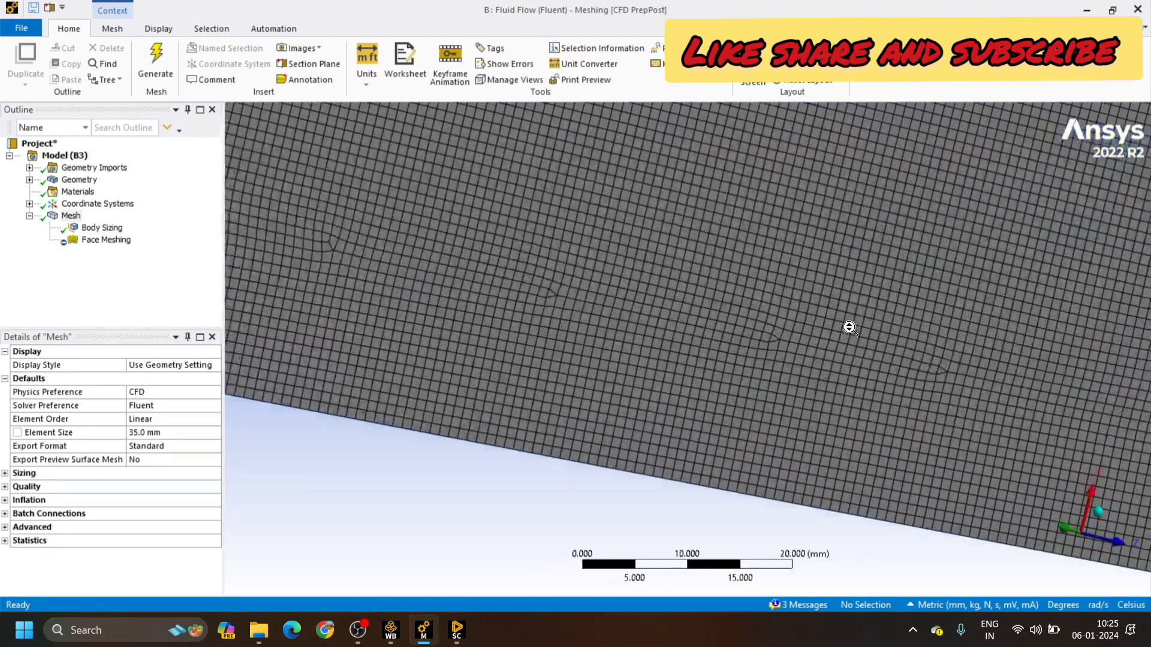
pyautogui.scroll(-1, 848, 327)
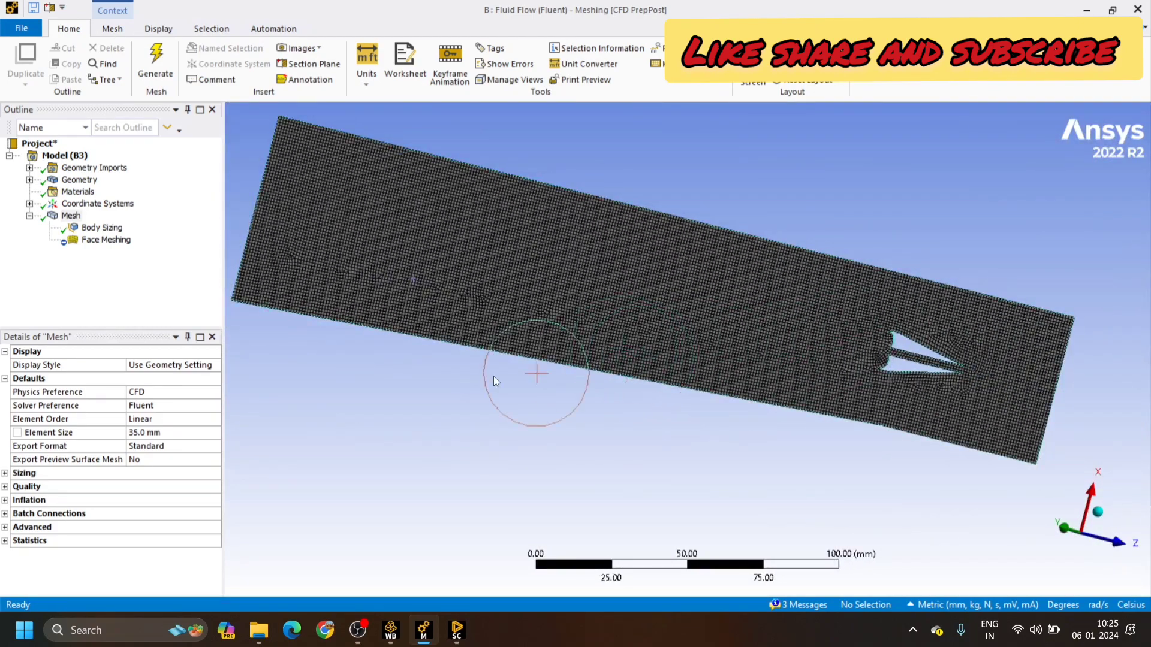
pyautogui.scroll(8, 692, 311)
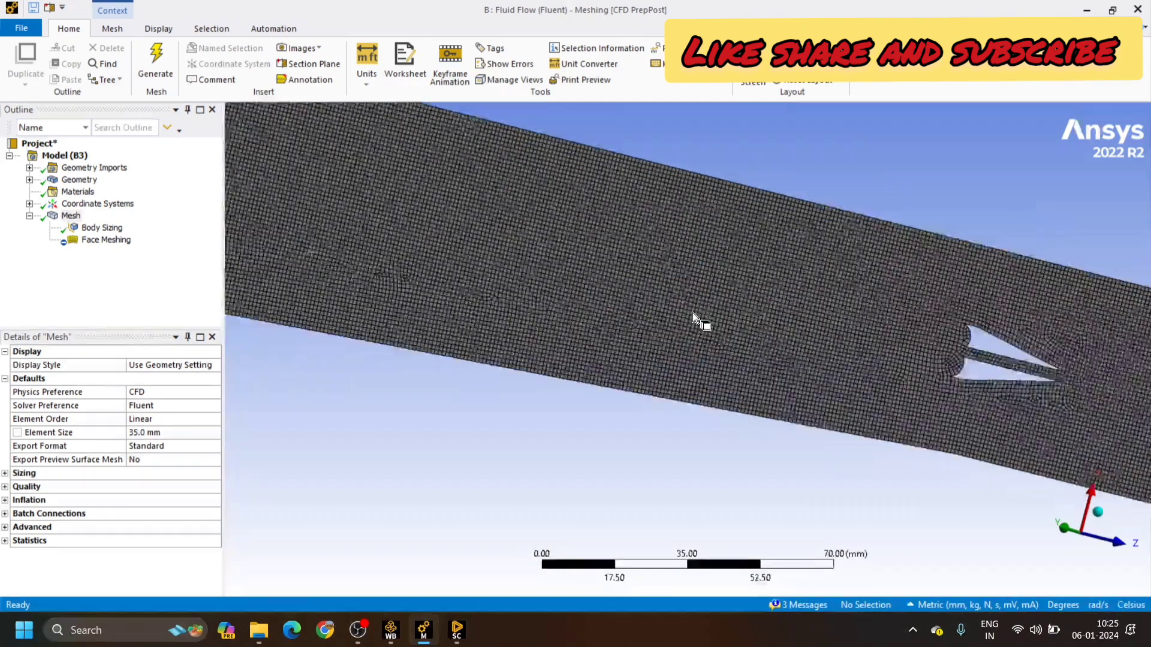
pyautogui.scroll(-3, 647, 350)
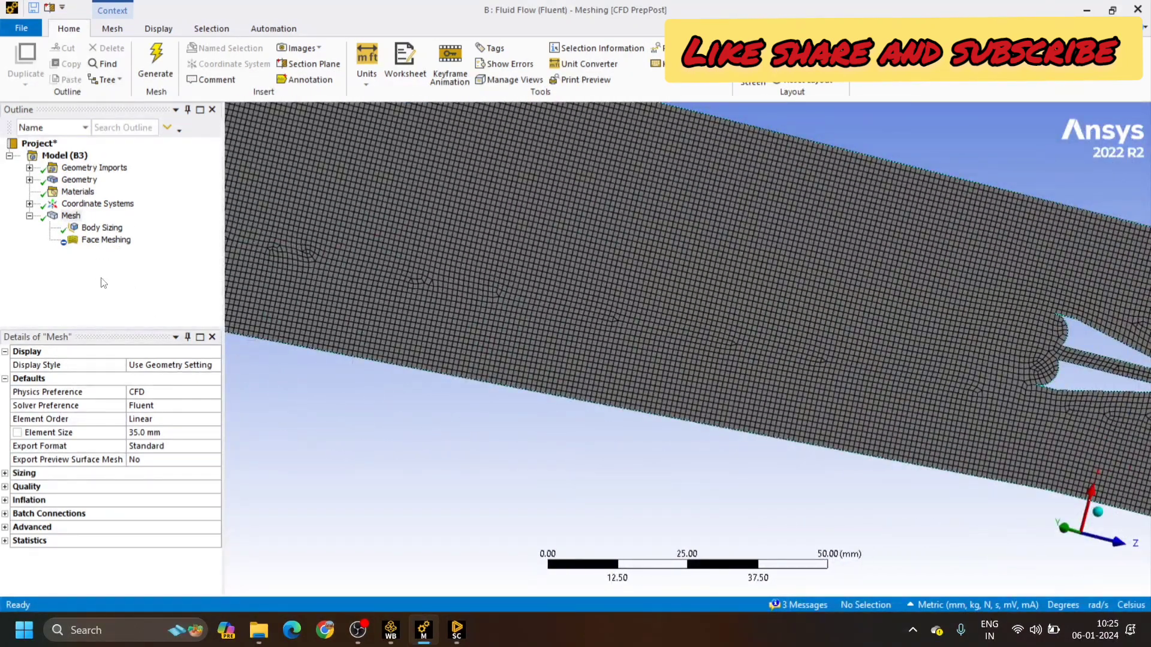
# Change the Body Sizing element size to 0.25 mm
pyautogui.click(109, 242)
pyautogui.click(110, 232)
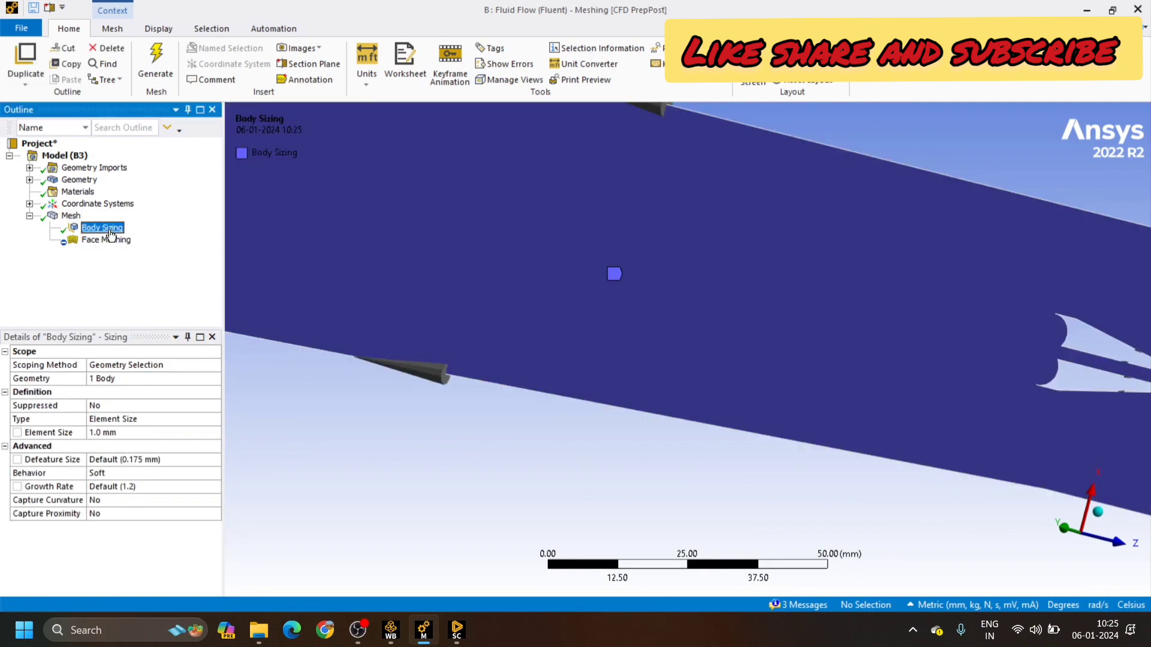
pyautogui.click(111, 433)
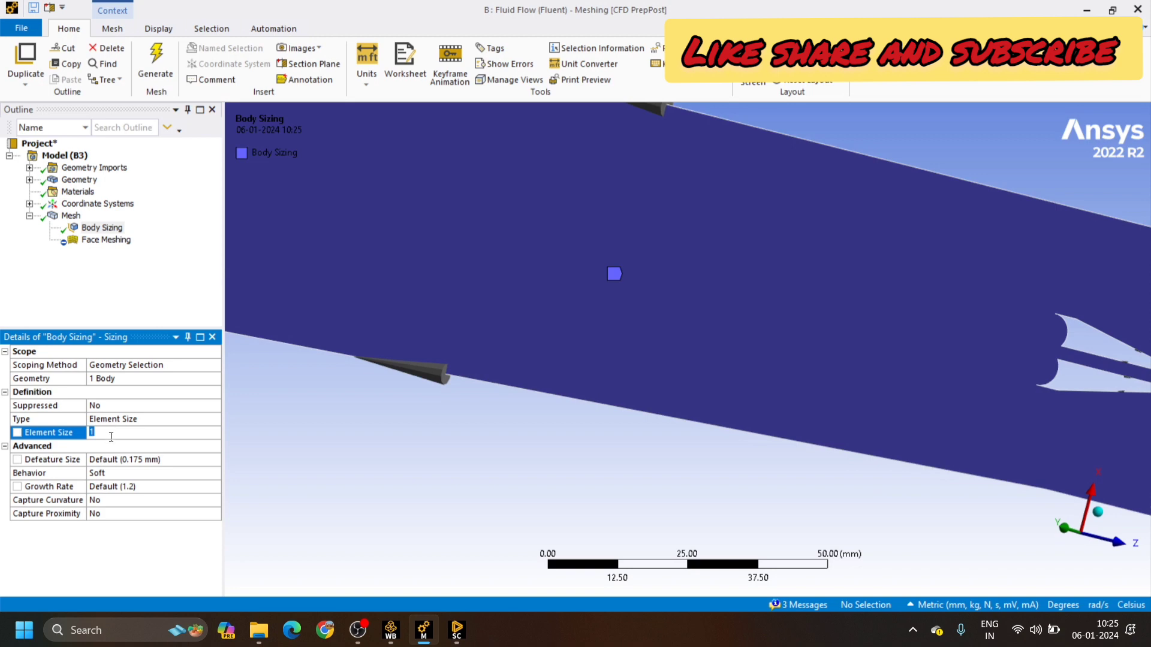
pyautogui.write('0.25')
pyautogui.press('Return')
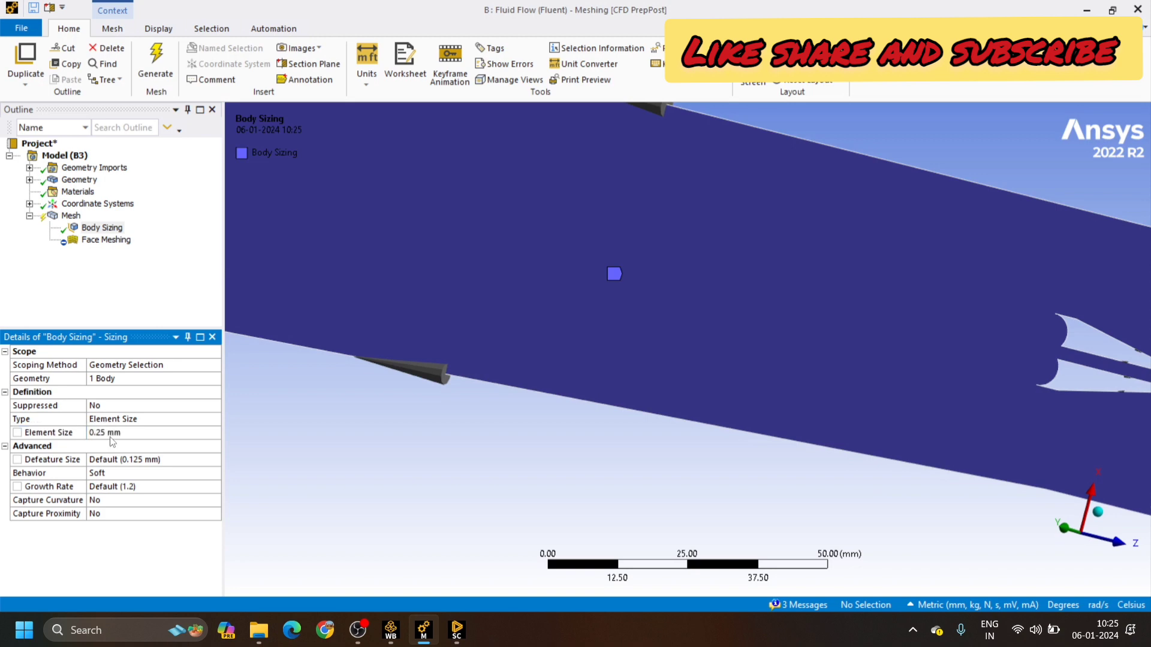
# Regenerate the mesh with the 0.25 mm sizing and switch to SpaceClaim meanwhile
pyautogui.click(75, 217)
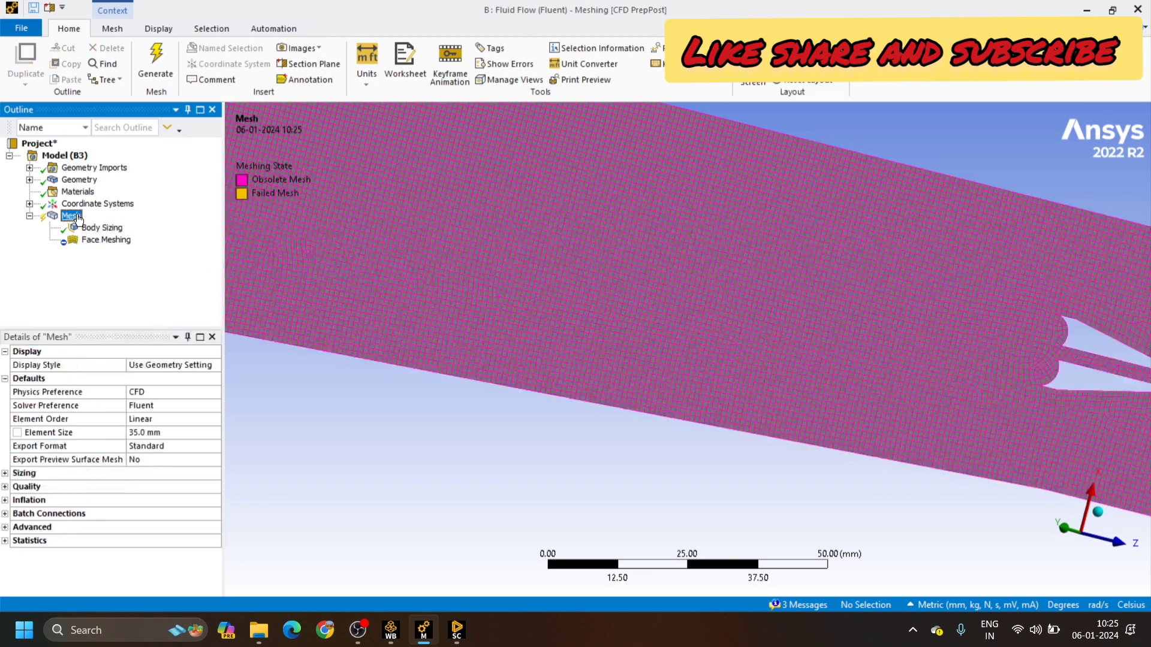
pyautogui.rightClick(77, 219)
pyautogui.click(118, 255)
pyautogui.scroll(-5, 416, 288)
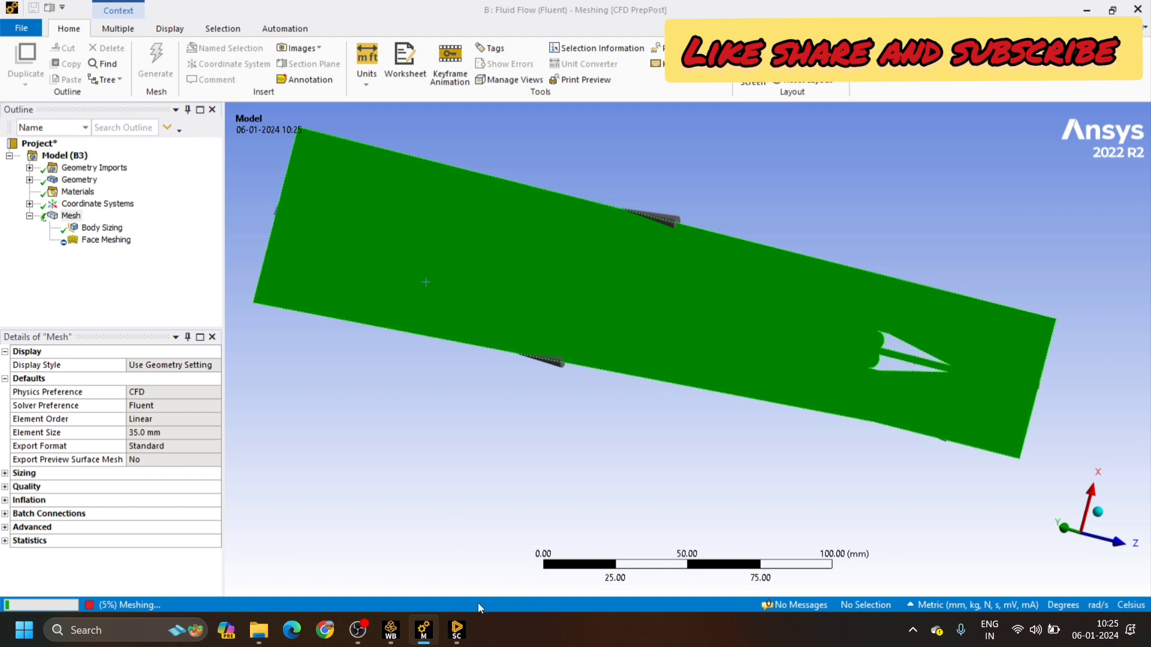
pyautogui.click(457, 637)
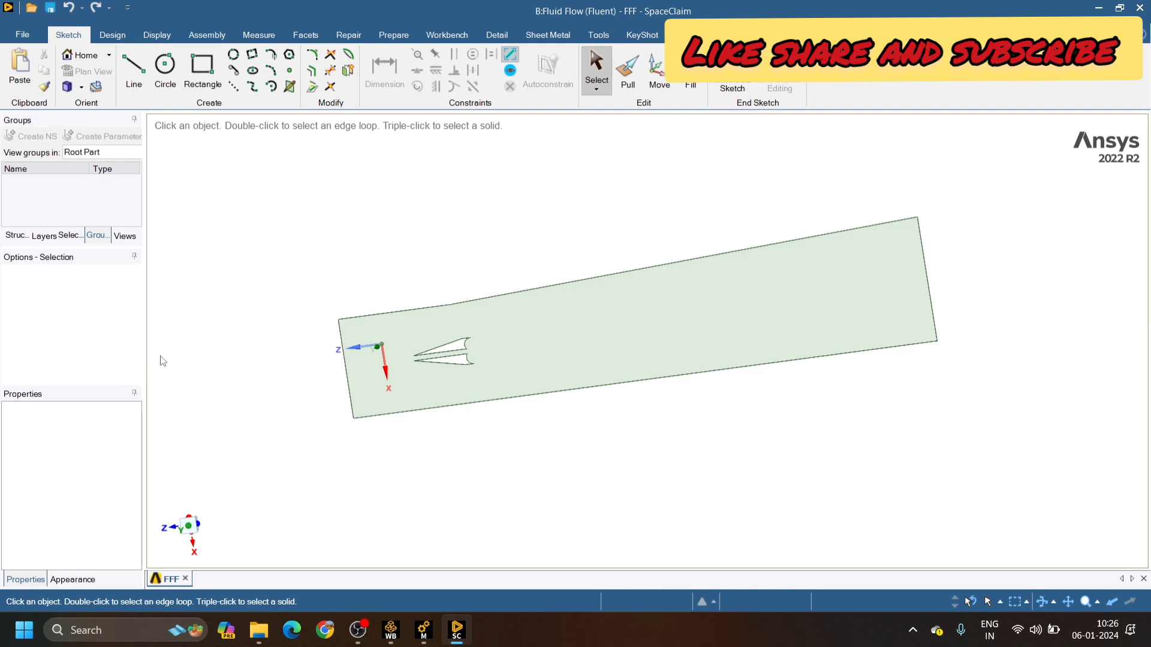
# Glance at the Workbench project, minimise it, and return to Meshing
pyautogui.click(390, 622)
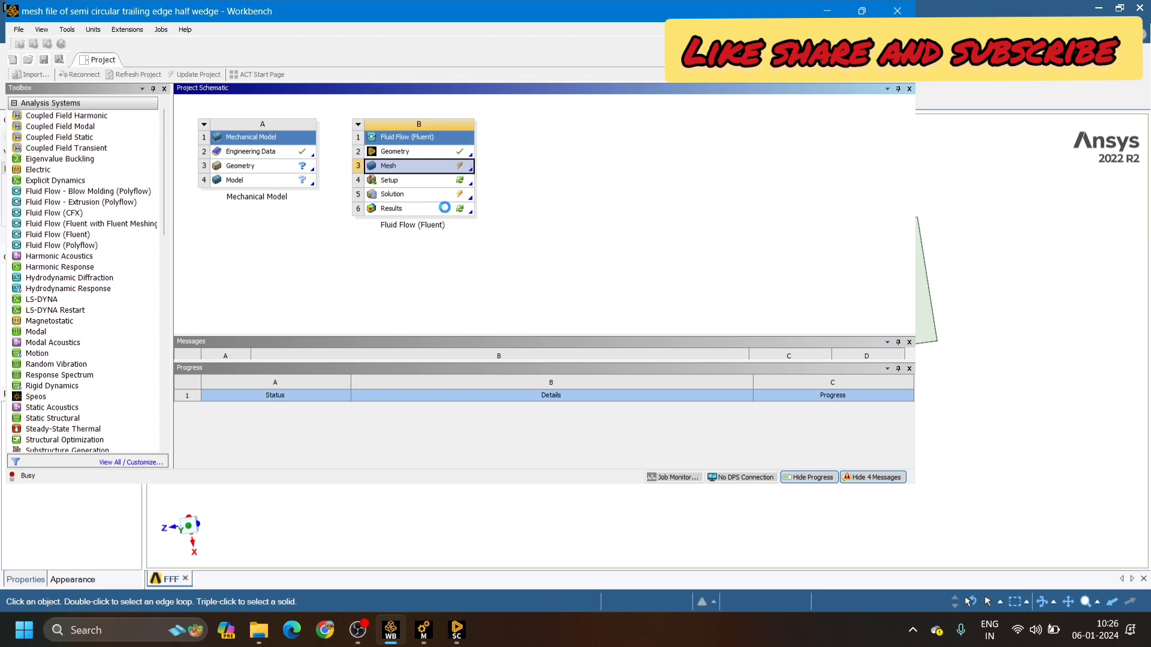
pyautogui.click(837, 16)
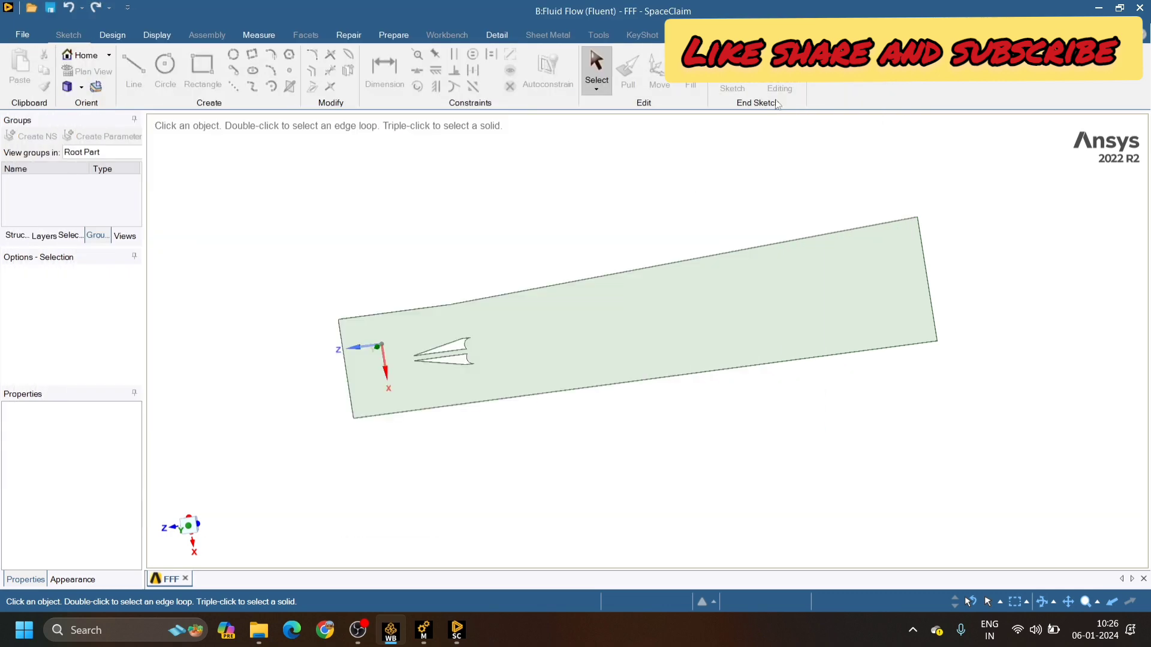
pyautogui.click(426, 635)
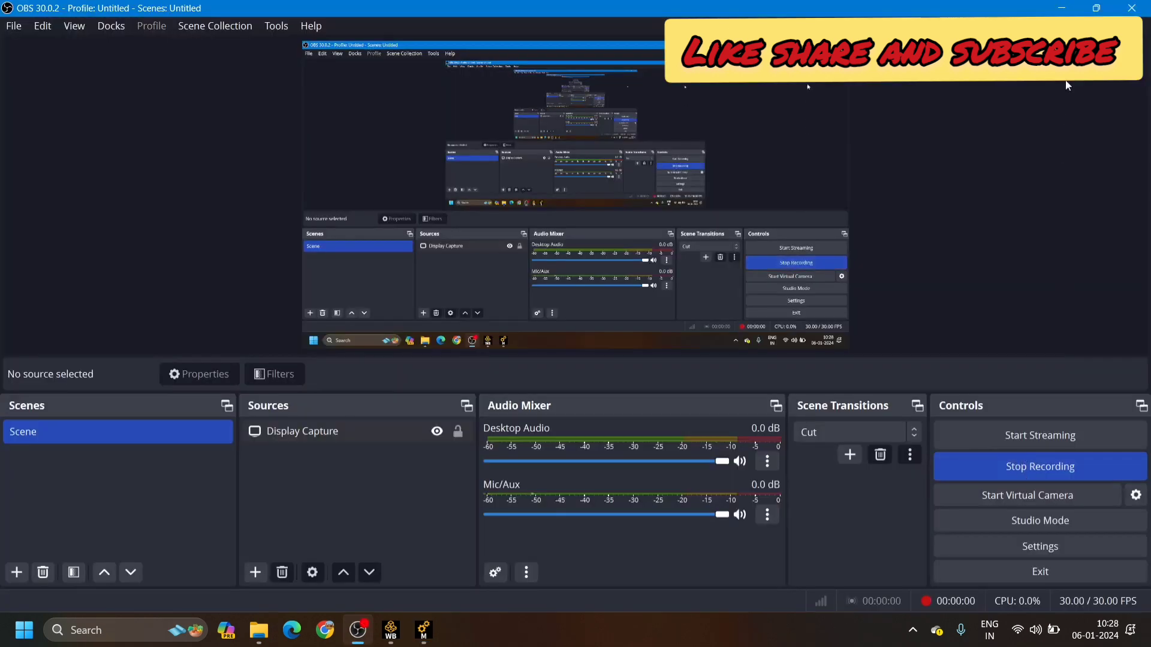
# Return to Meshing, expand Mesh and check the 0.25 mm sizing control
pyautogui.click(1063, 8)
pyautogui.click(679, 255)
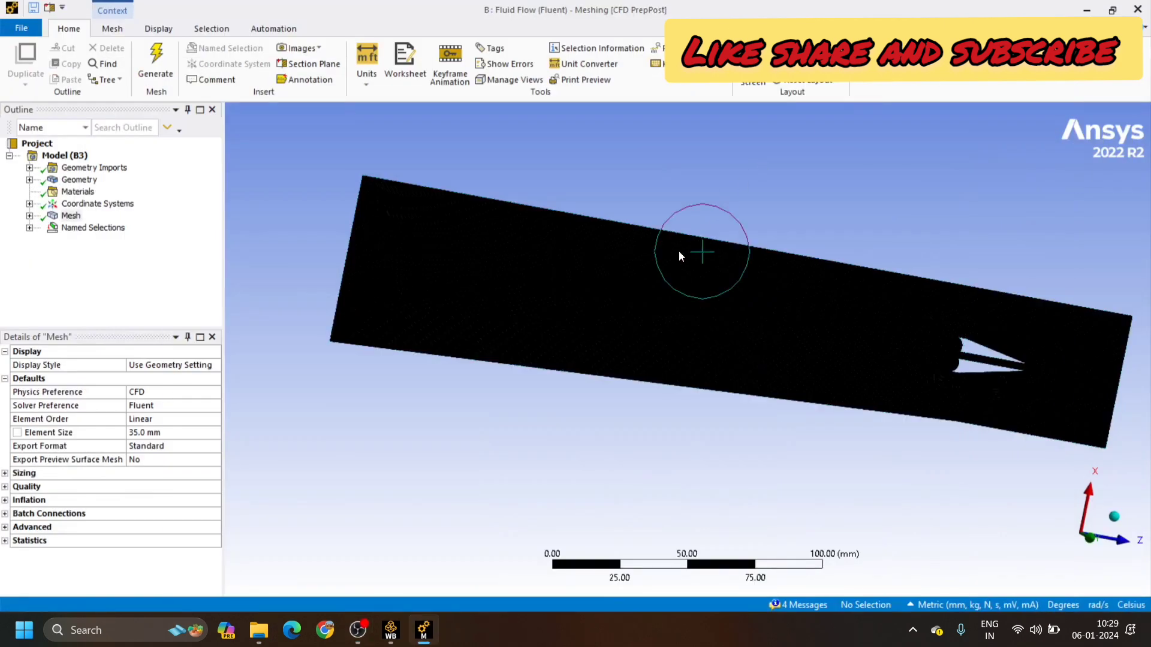
pyautogui.click(71, 216)
pyautogui.click(29, 215)
pyautogui.click(96, 228)
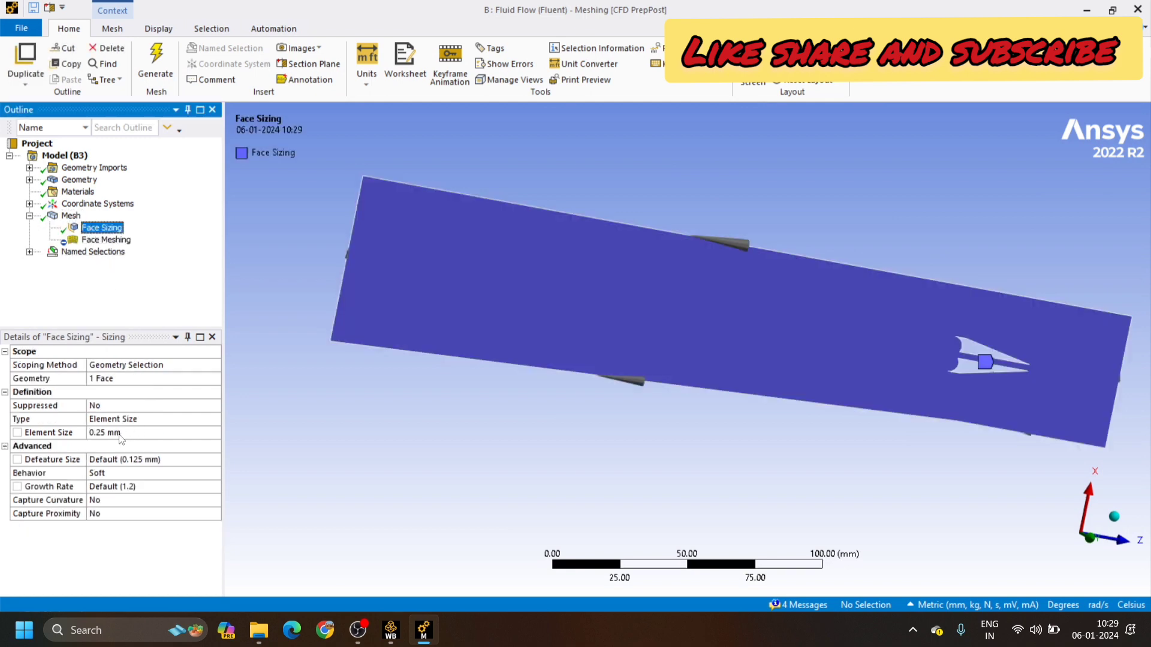
# Expand mesh Statistics showing 254191 nodes and select the 252623 element count
pyautogui.click(70, 216)
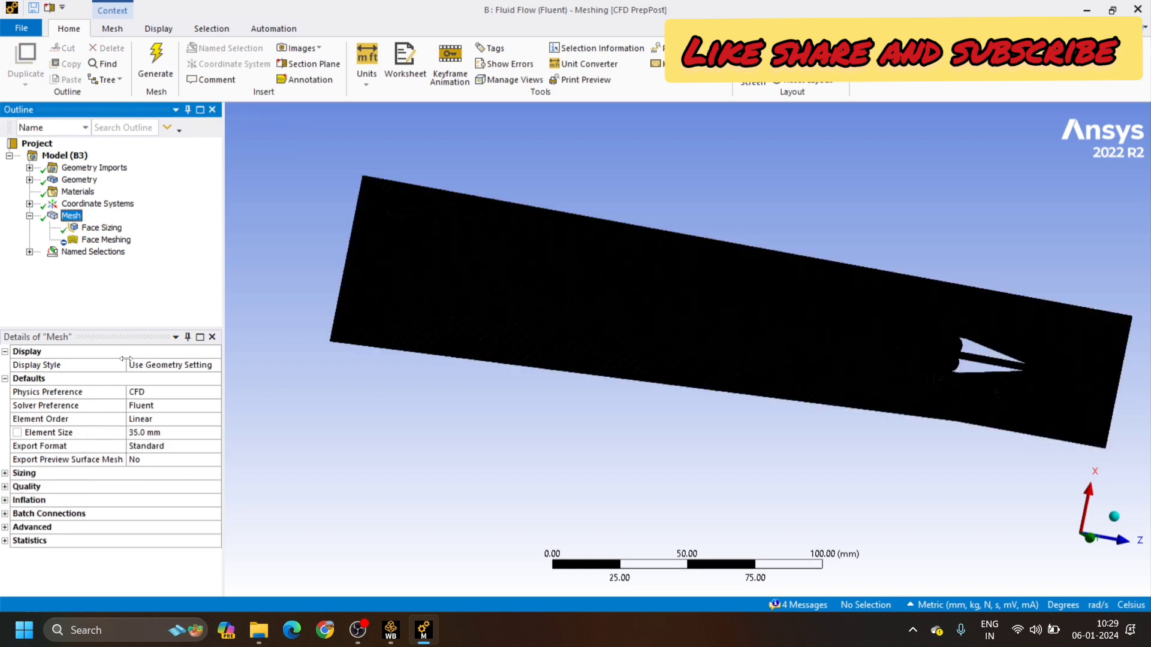
pyautogui.doubleClick(53, 543)
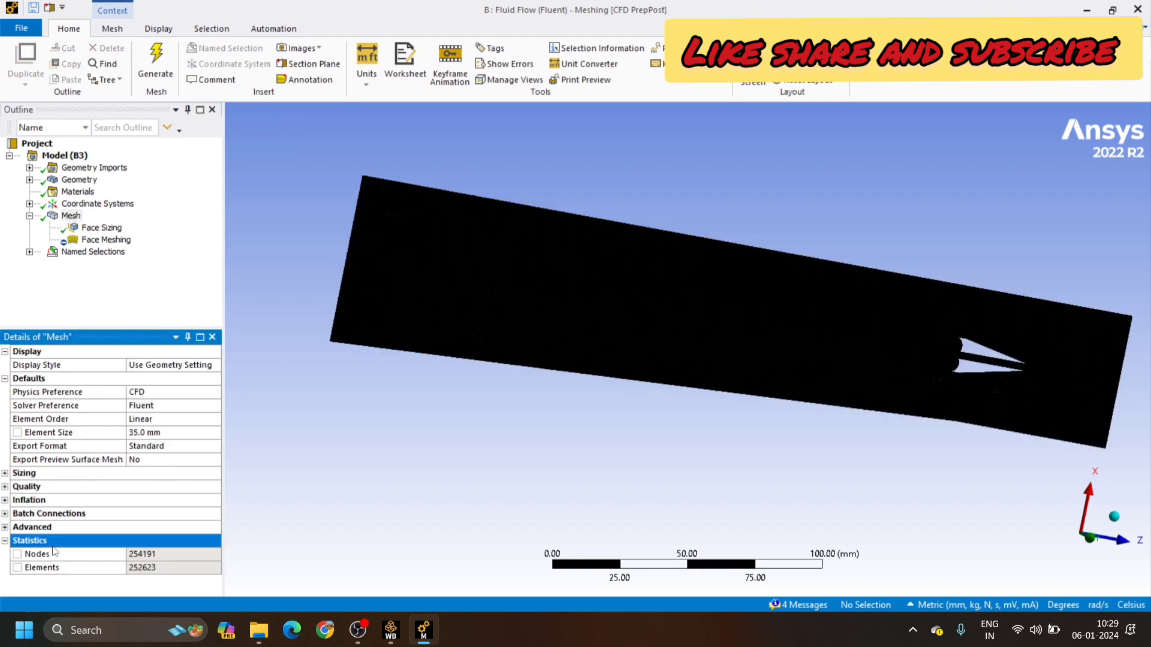
pyautogui.click(123, 569)
pyautogui.doubleClick(158, 568)
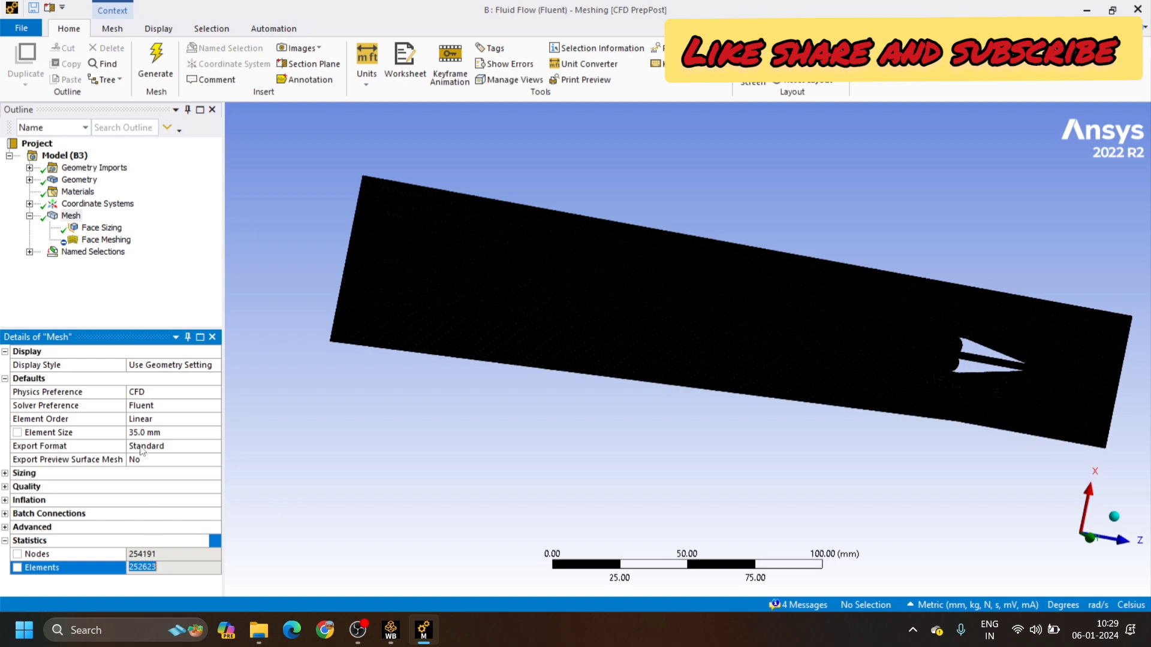
pyautogui.scroll(1, 582, 331)
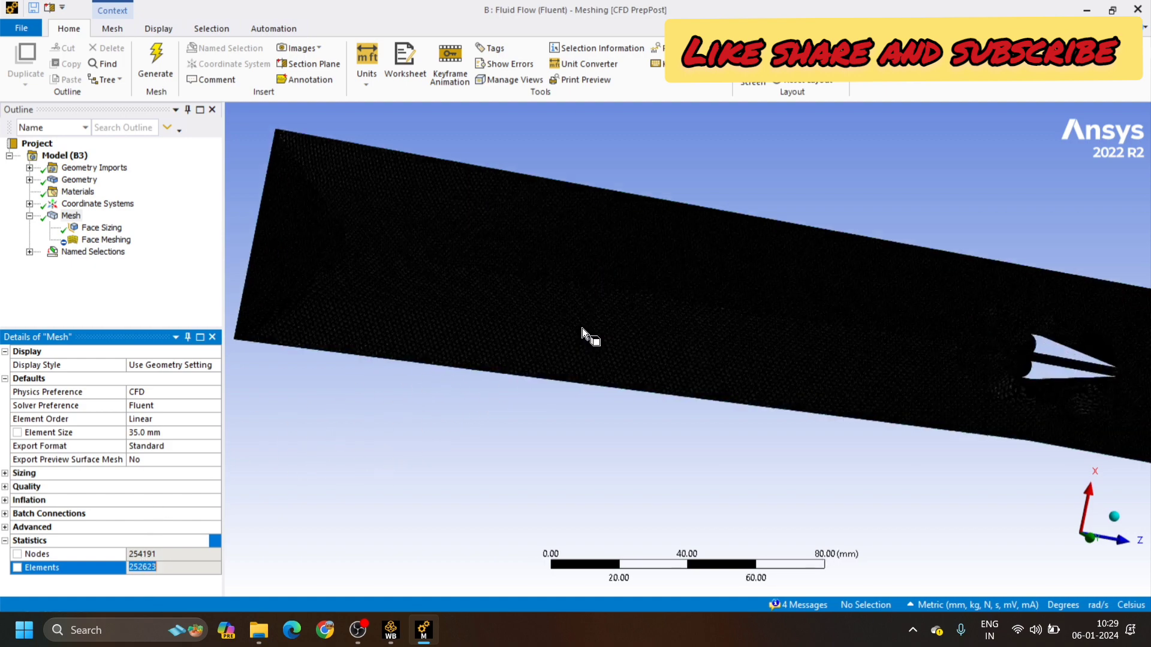
pyautogui.scroll(4, 581, 328)
pyautogui.scroll(6, 581, 328)
pyautogui.scroll(-5, 581, 329)
pyautogui.scroll(-6, 588, 328)
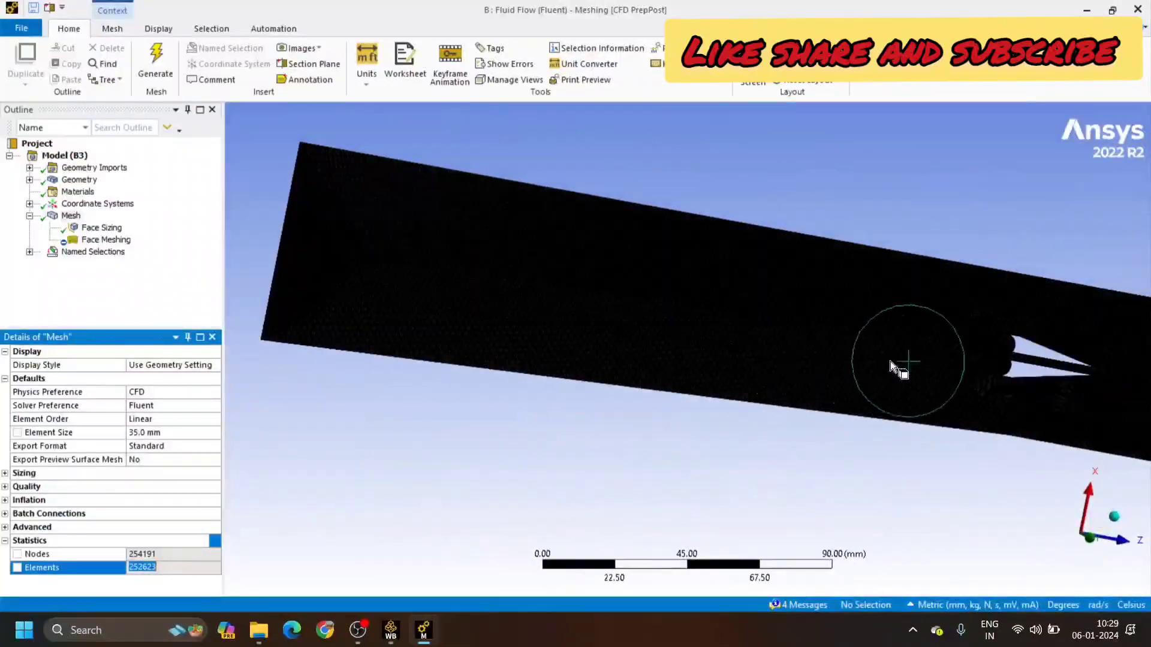
pyautogui.keyDown('ctrl'); pyautogui.moveTo(1030, 378); pyautogui.dragTo(726, 354, button='middle'); pyautogui.keyUp('ctrl')
pyautogui.scroll(9, 726, 354)
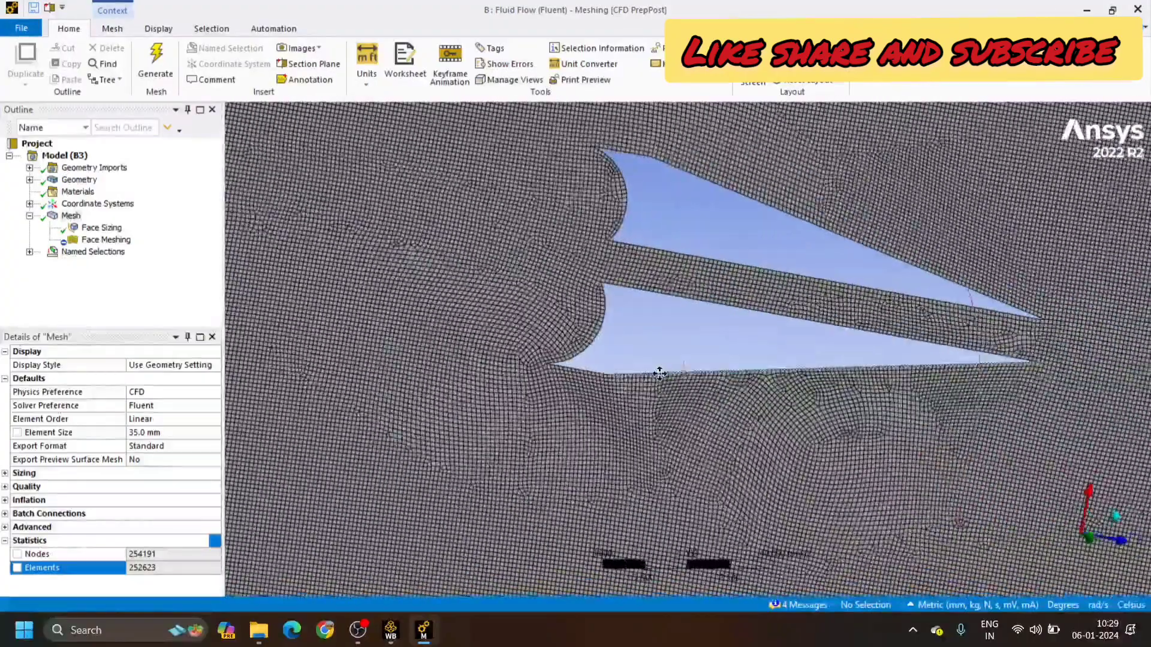
pyautogui.scroll(4, 643, 371)
pyautogui.scroll(-6, 644, 370)
pyautogui.scroll(-8, 643, 371)
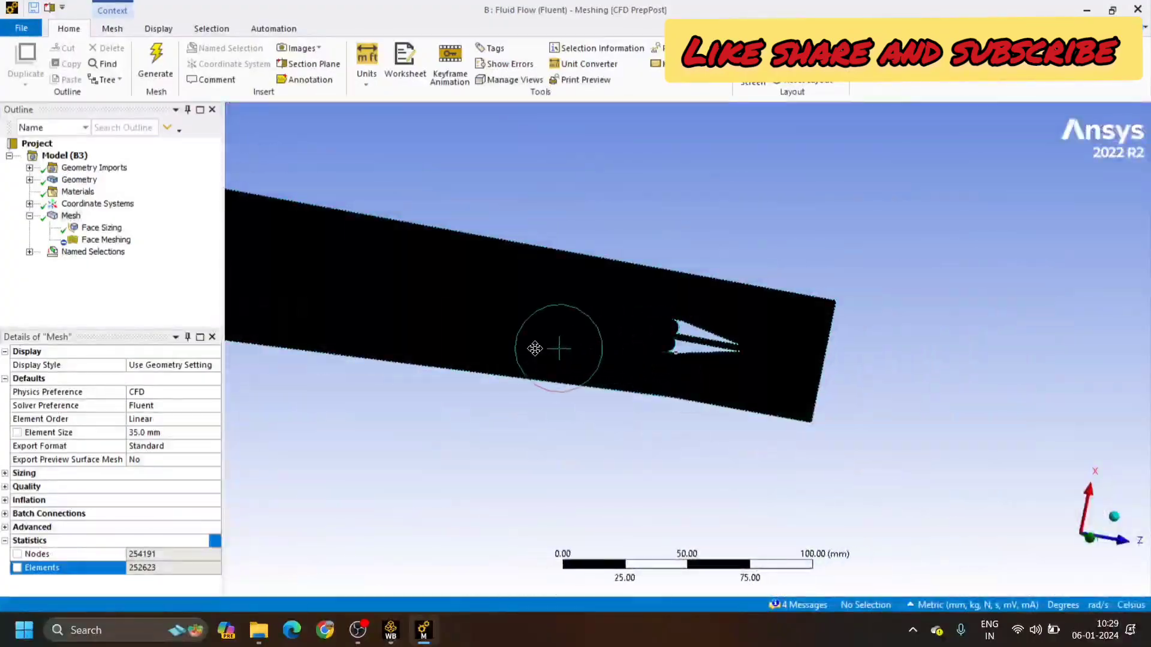
pyautogui.keyDown('ctrl'); pyautogui.moveTo(535, 348); pyautogui.dragTo(689, 351, button='middle'); pyautogui.keyUp('ctrl')
pyautogui.scroll(-3, 689, 352)
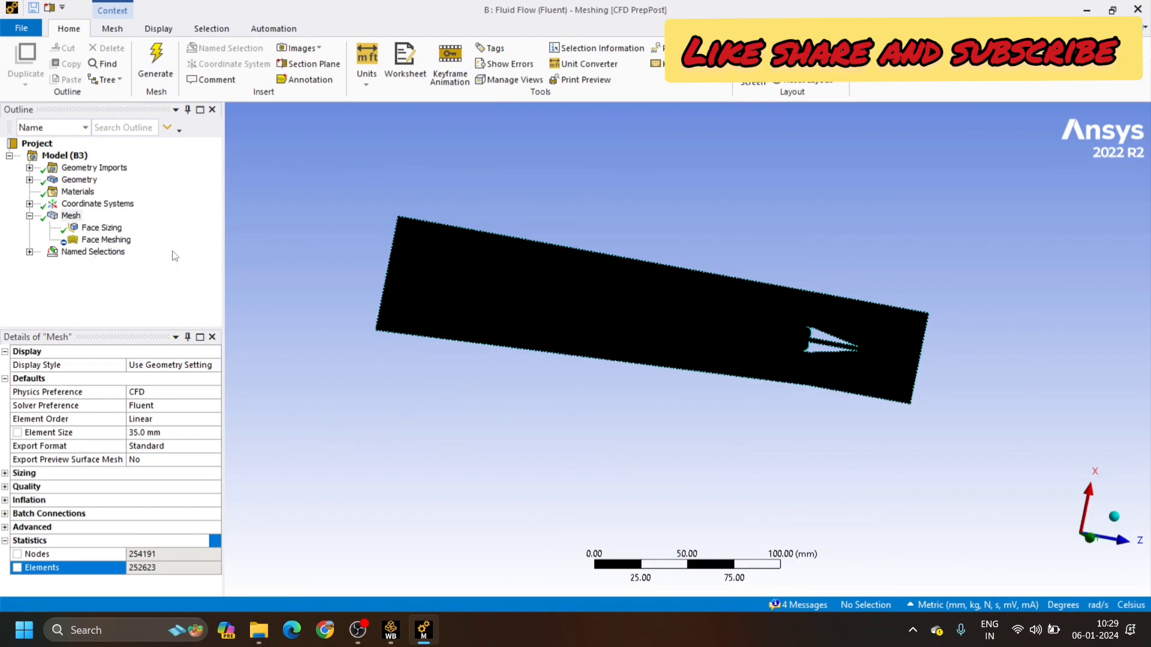
pyautogui.scroll(8, 591, 344)
pyautogui.scroll(5, 592, 345)
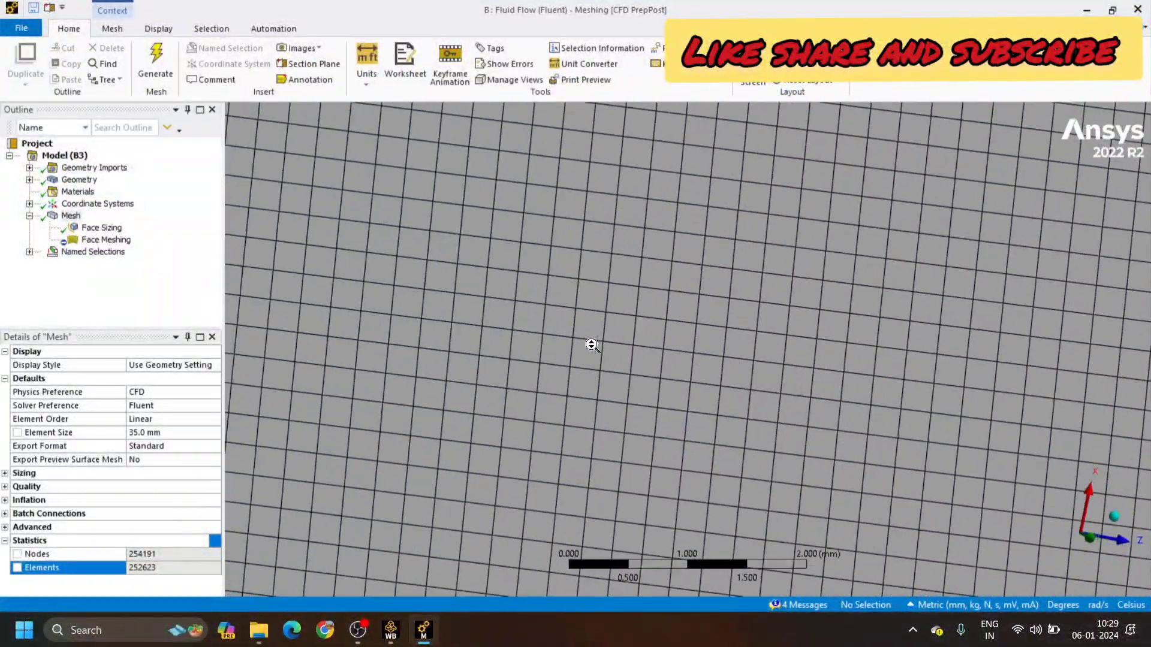
pyautogui.scroll(-8, 593, 345)
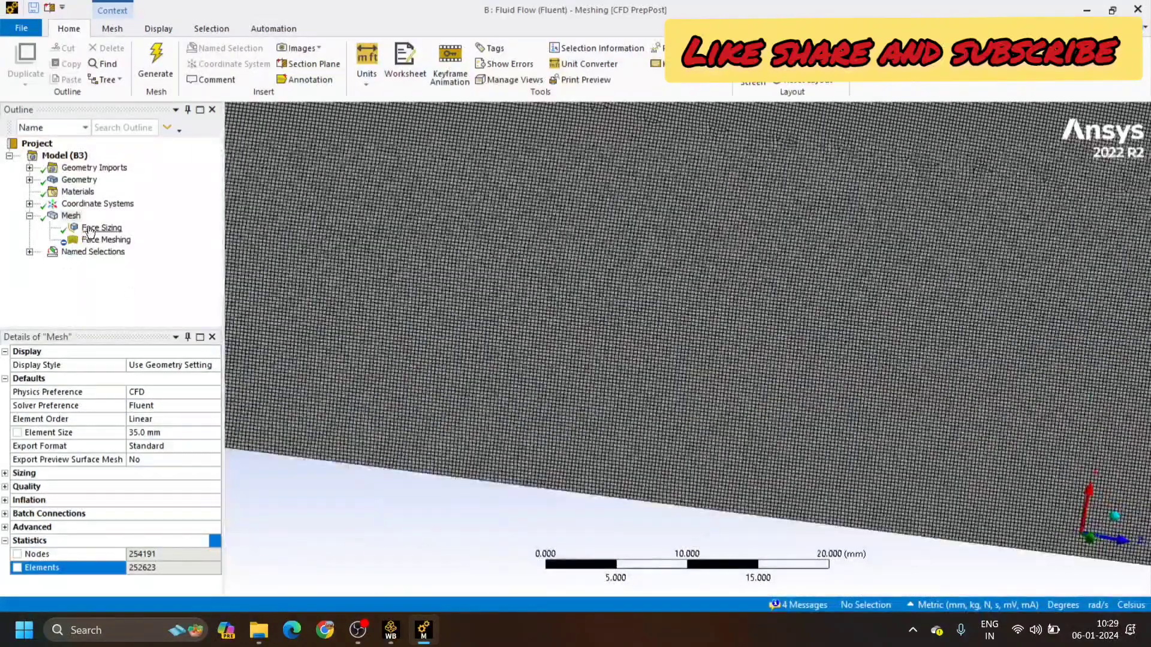
pyautogui.click(90, 230)
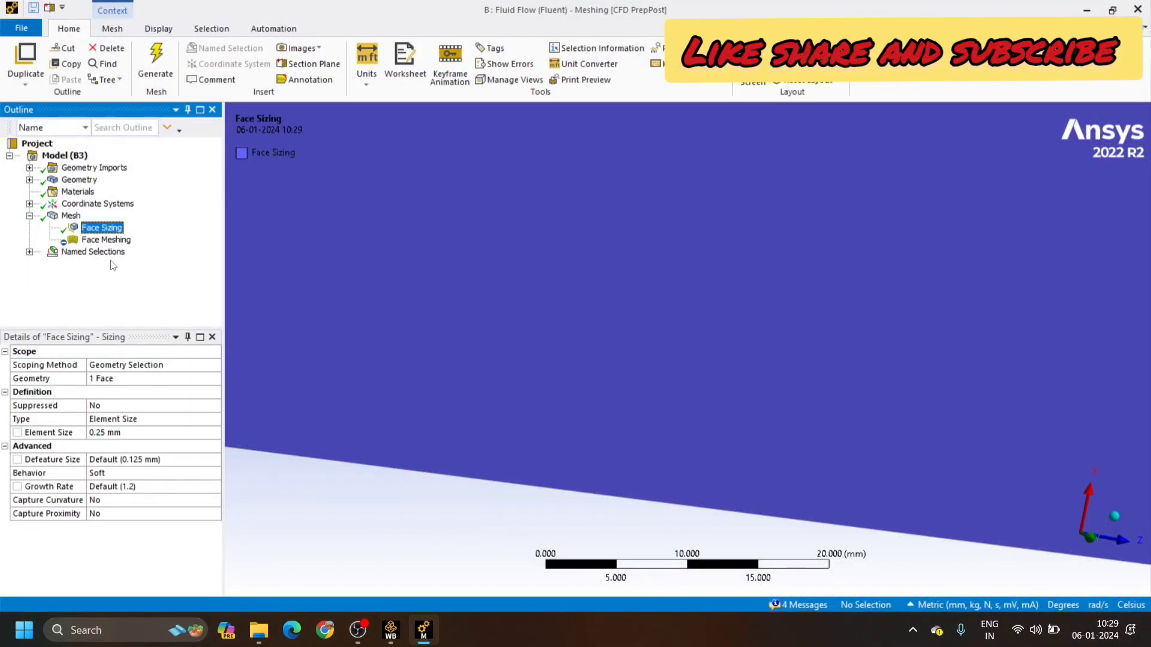
pyautogui.click(106, 240)
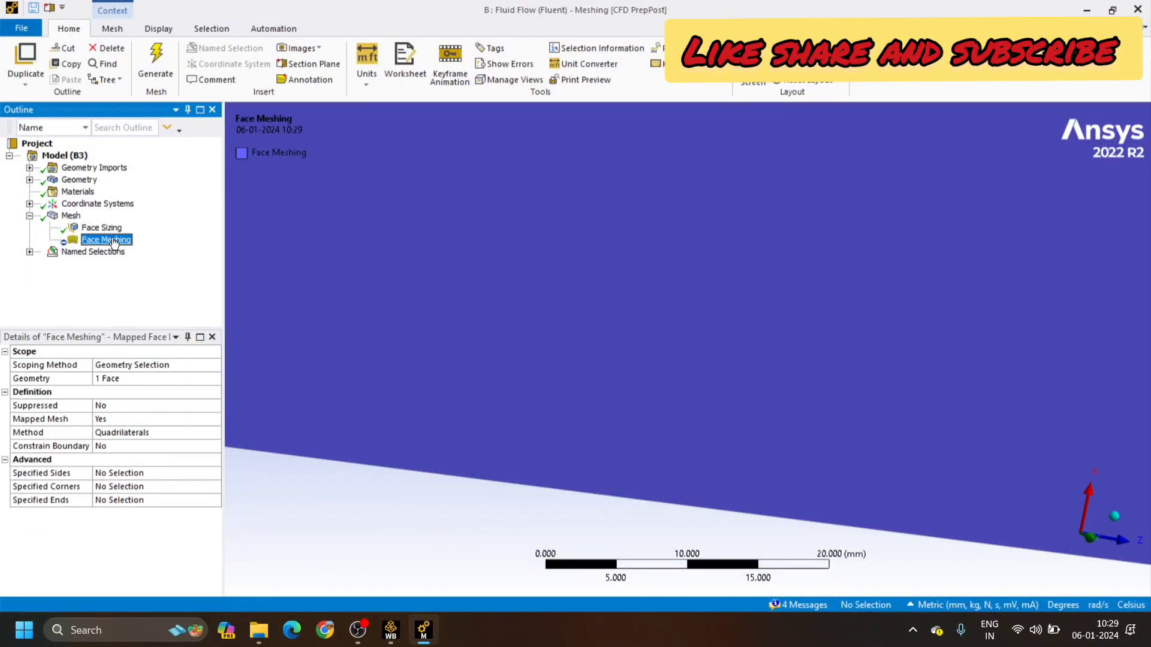
pyautogui.click(117, 433)
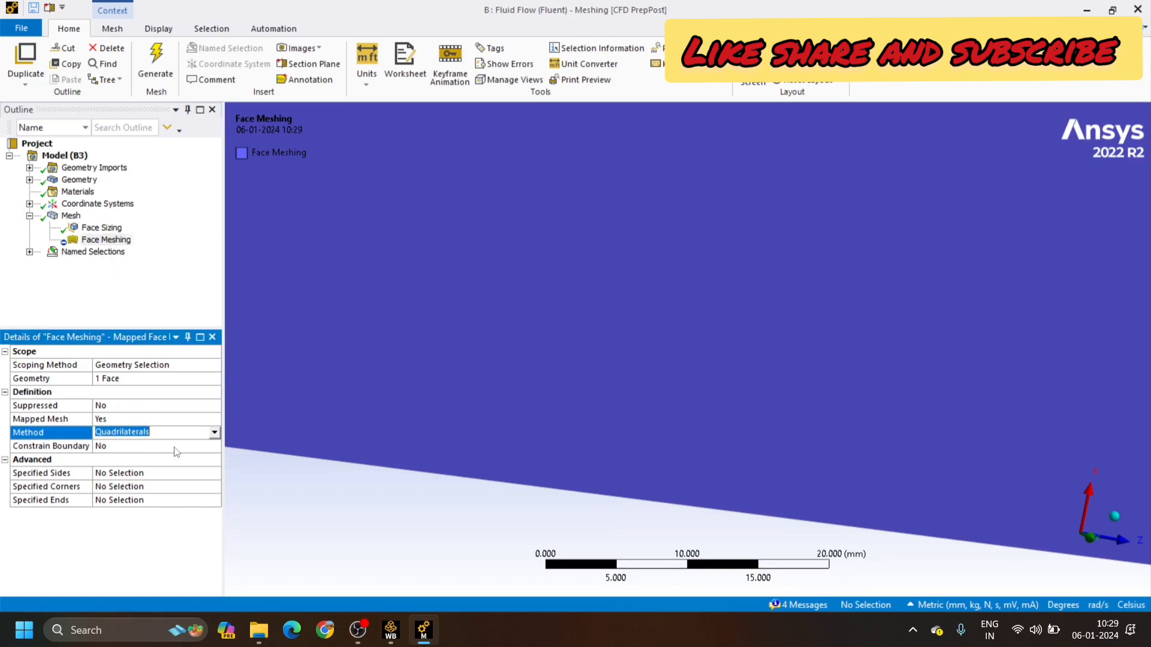
pyautogui.click(214, 433)
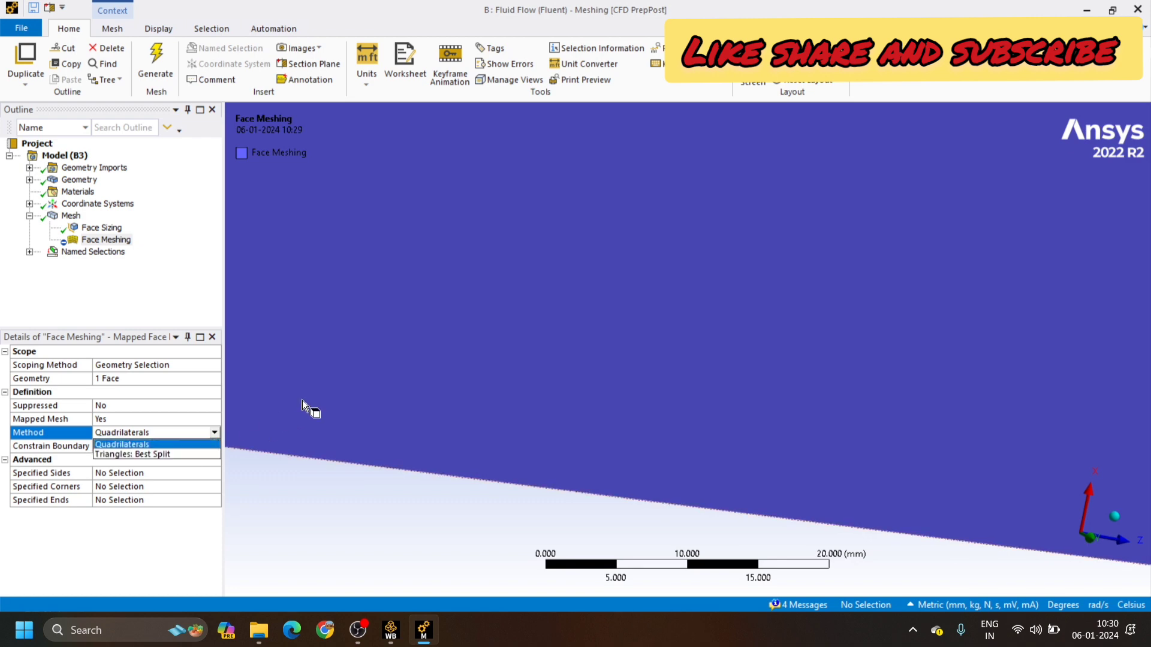
pyautogui.click(169, 271)
pyautogui.press('Up')
pyautogui.click(71, 215)
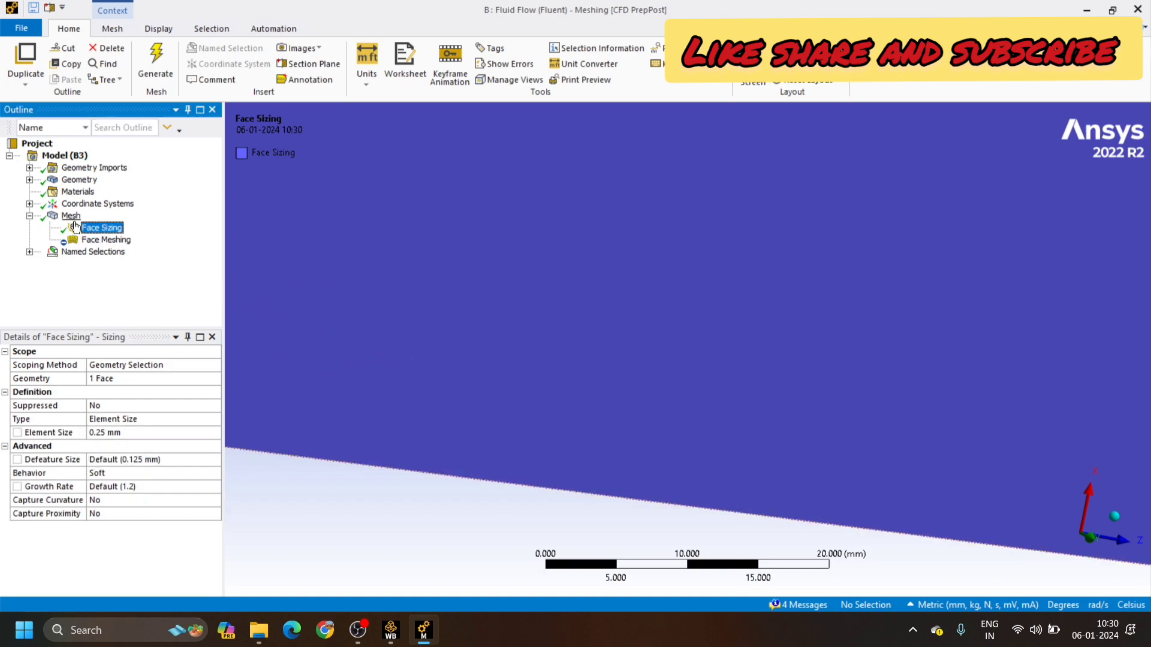
pyautogui.scroll(10, 467, 355)
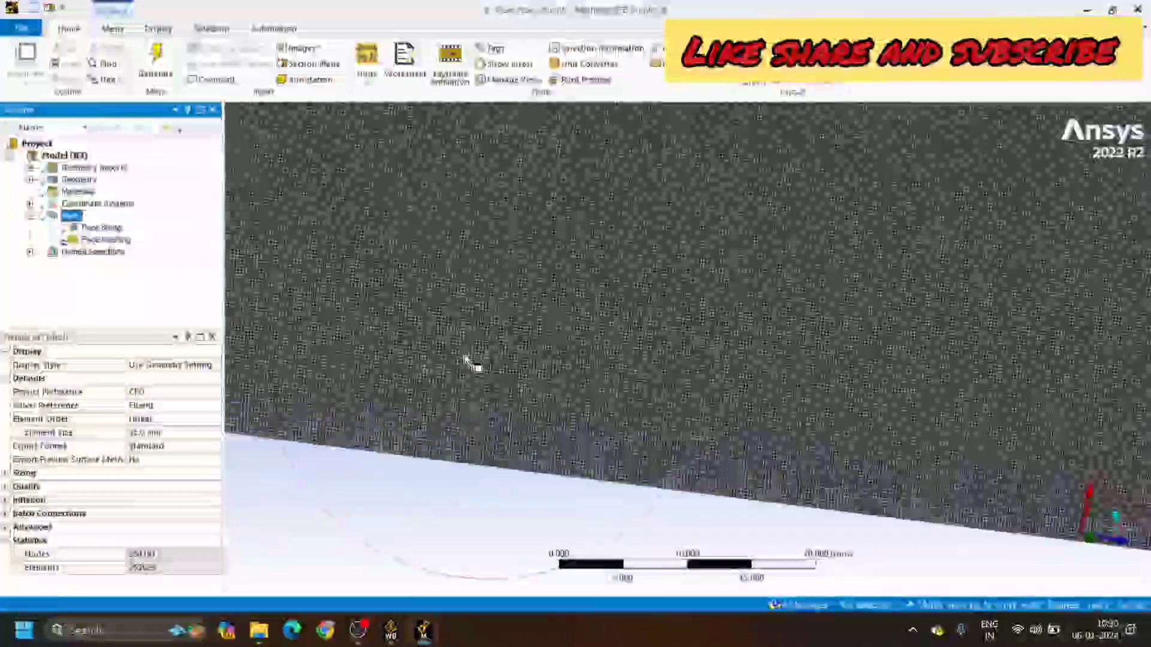
pyautogui.scroll(8, 465, 355)
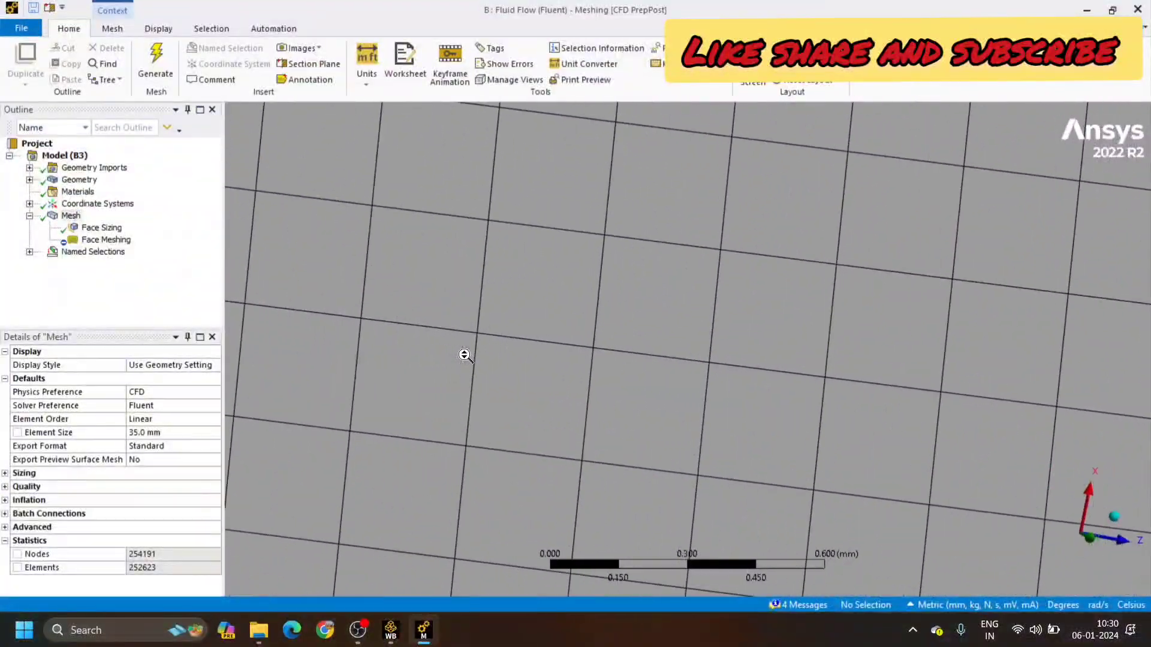
pyautogui.keyDown('ctrl'); pyautogui.moveTo(513, 431); pyautogui.dragTo(502, 373, button='middle'); pyautogui.keyUp('ctrl')
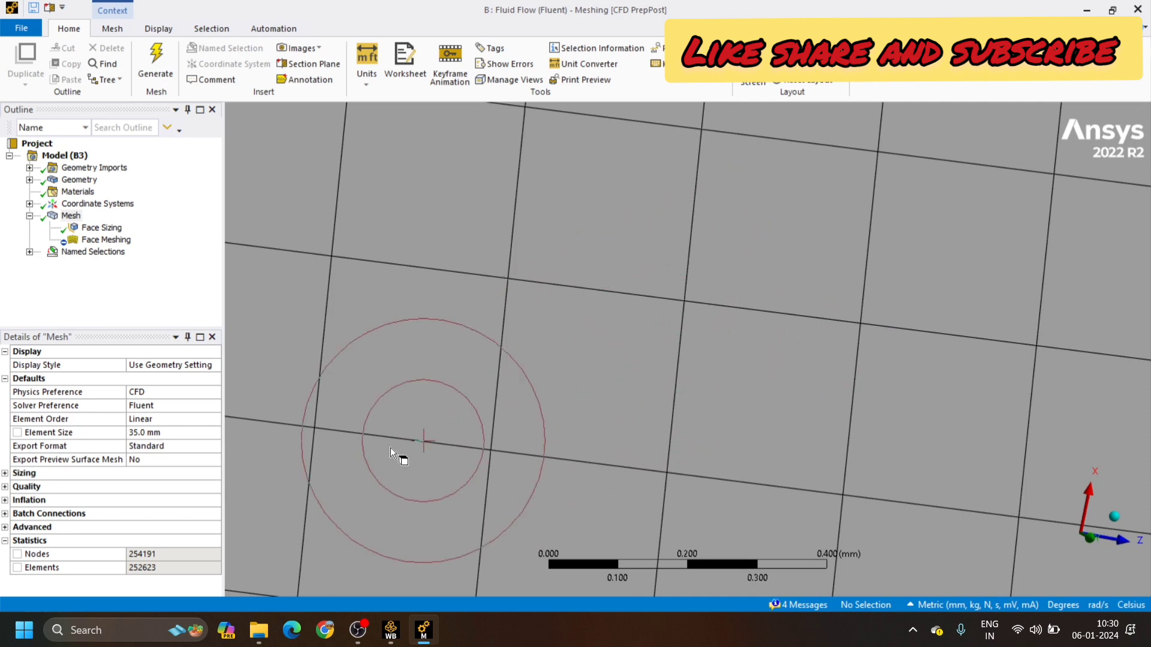
pyautogui.click(135, 567)
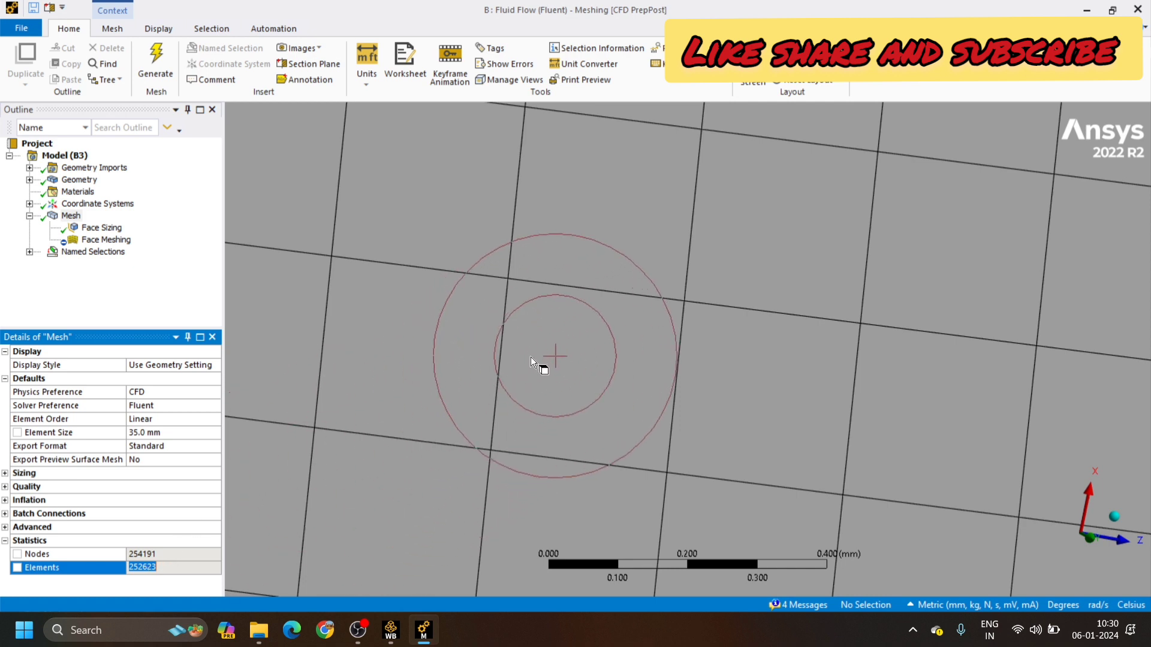
pyautogui.scroll(-1, 530, 357)
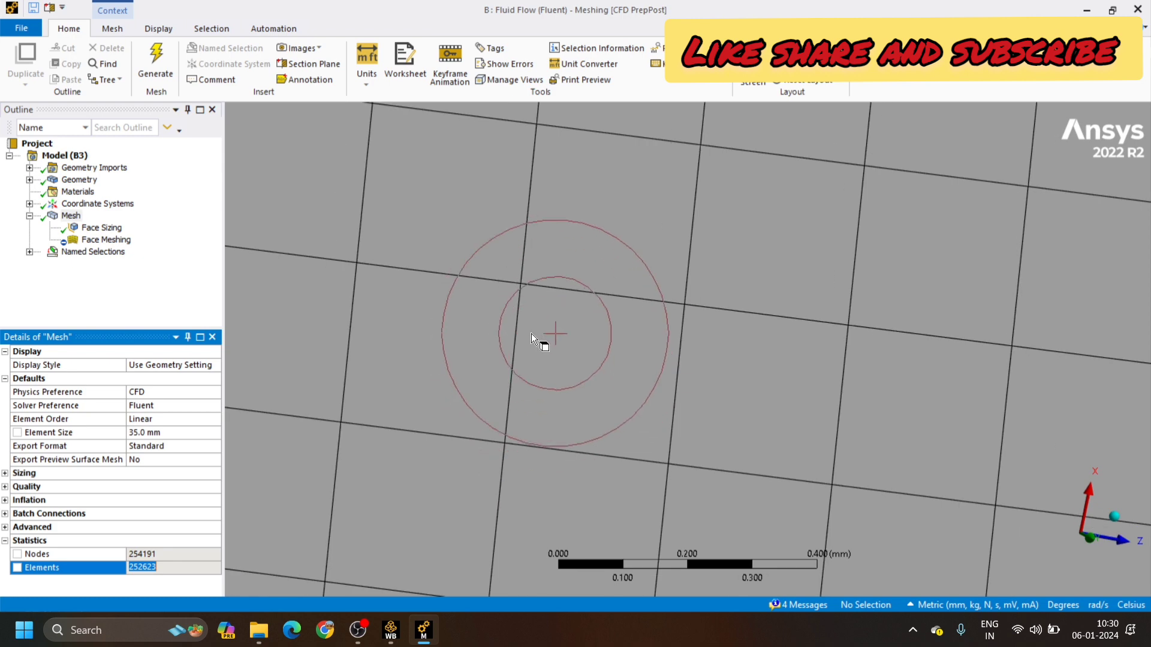
pyautogui.scroll(2, 531, 333)
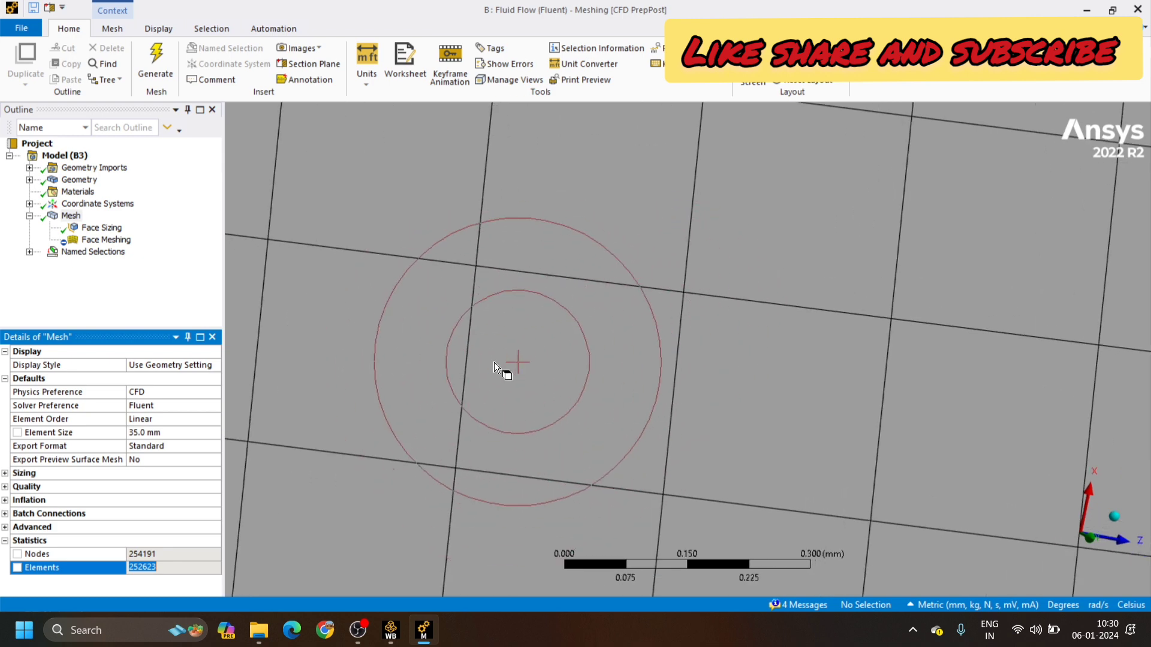
pyautogui.scroll(-2, 498, 362)
pyautogui.scroll(-5, 498, 362)
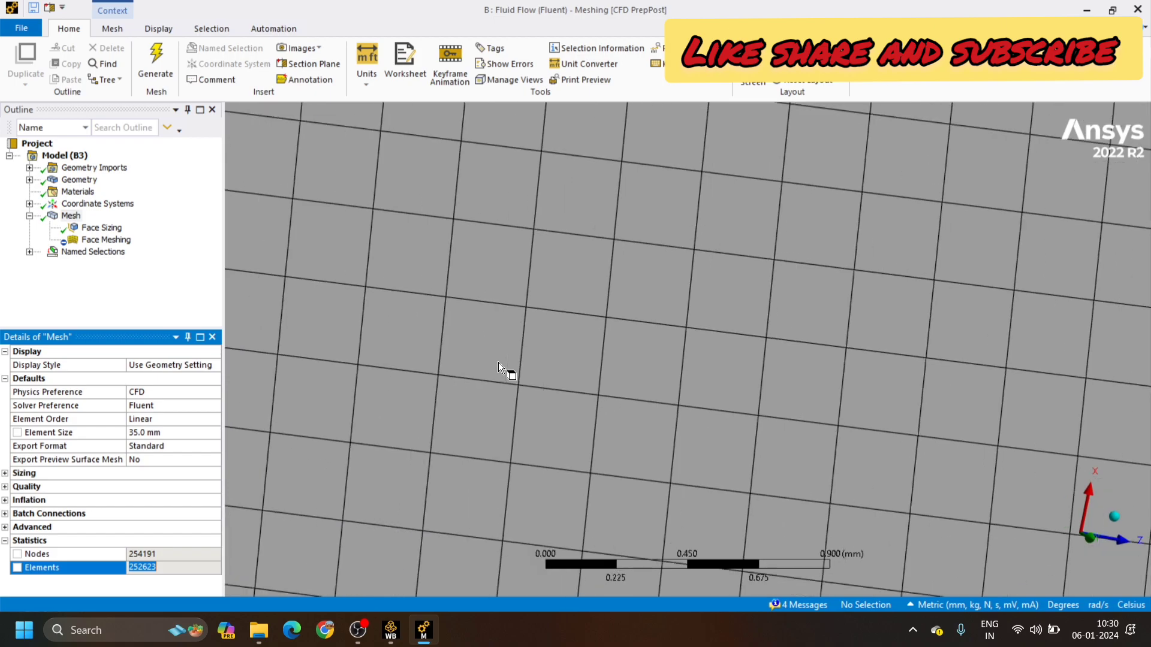
pyautogui.scroll(-8, 498, 362)
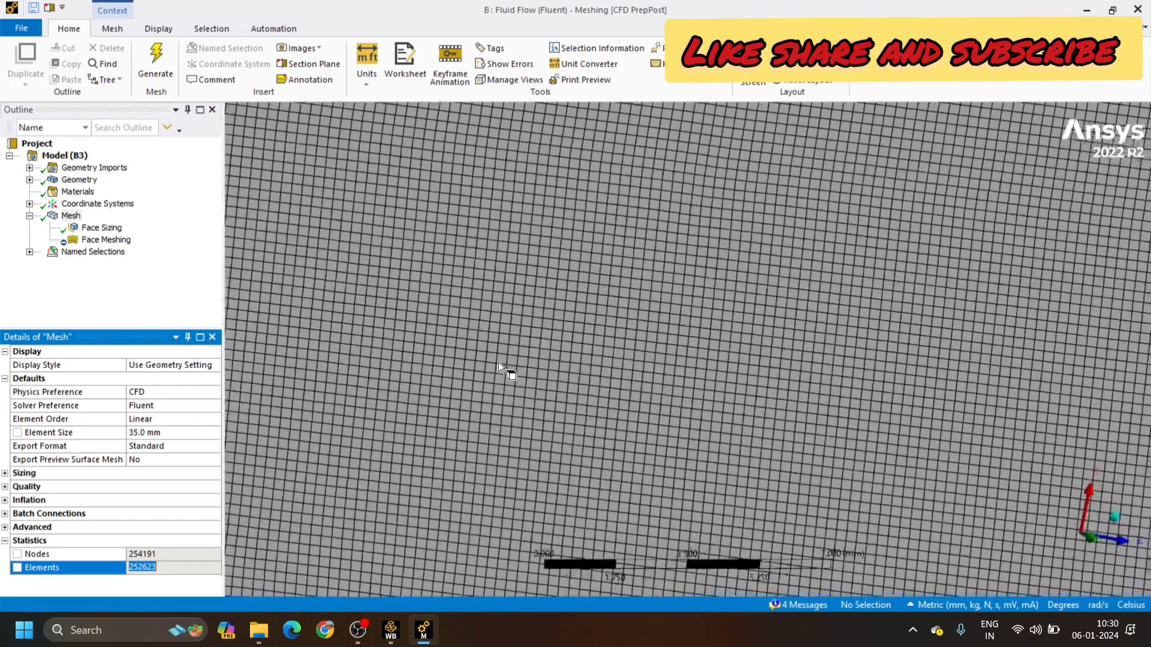
pyautogui.scroll(-6, 498, 362)
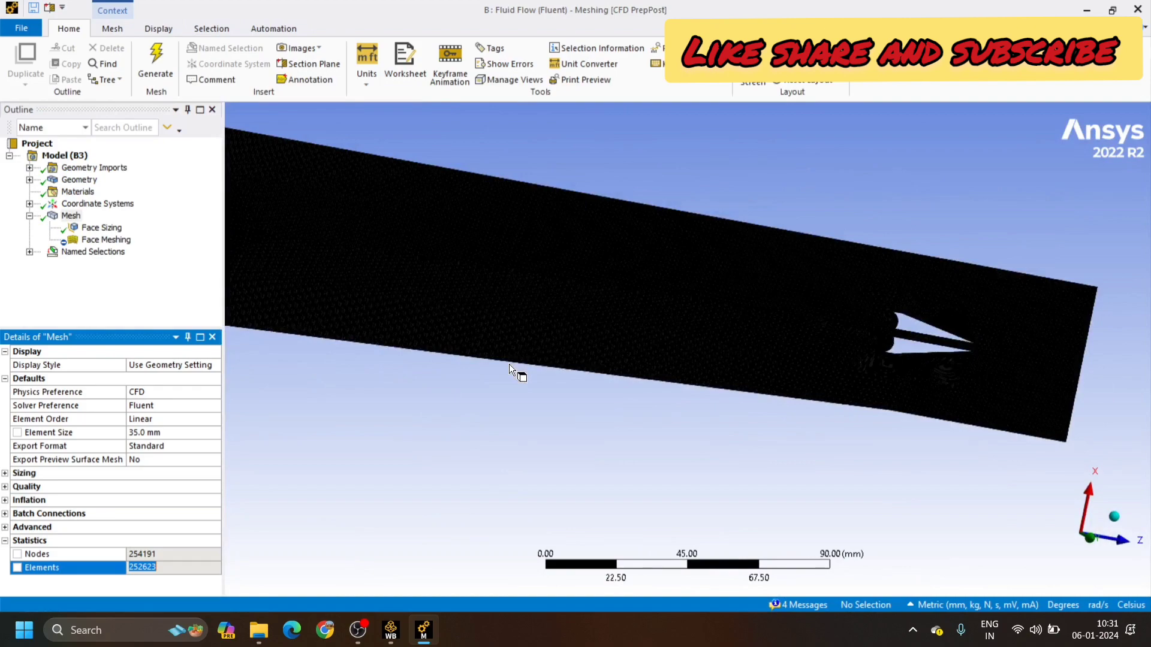
pyautogui.scroll(-1, 509, 364)
pyautogui.moveTo(509, 365); pyautogui.dragTo(566, 343, button='middle')
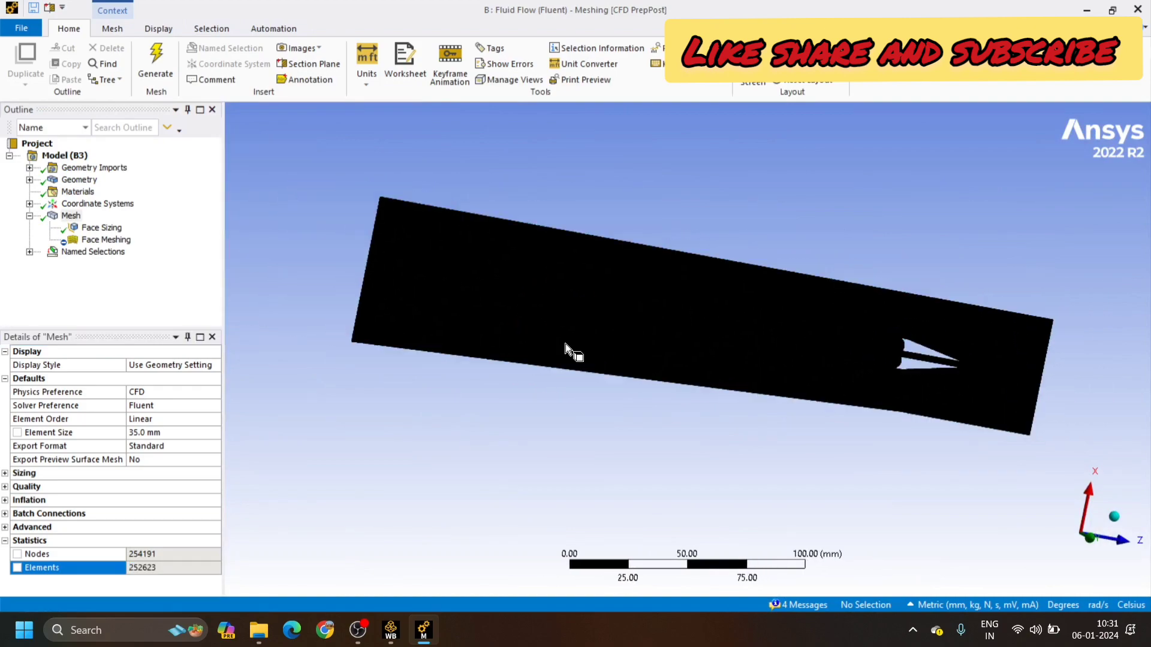
pyautogui.scroll(10, 566, 344)
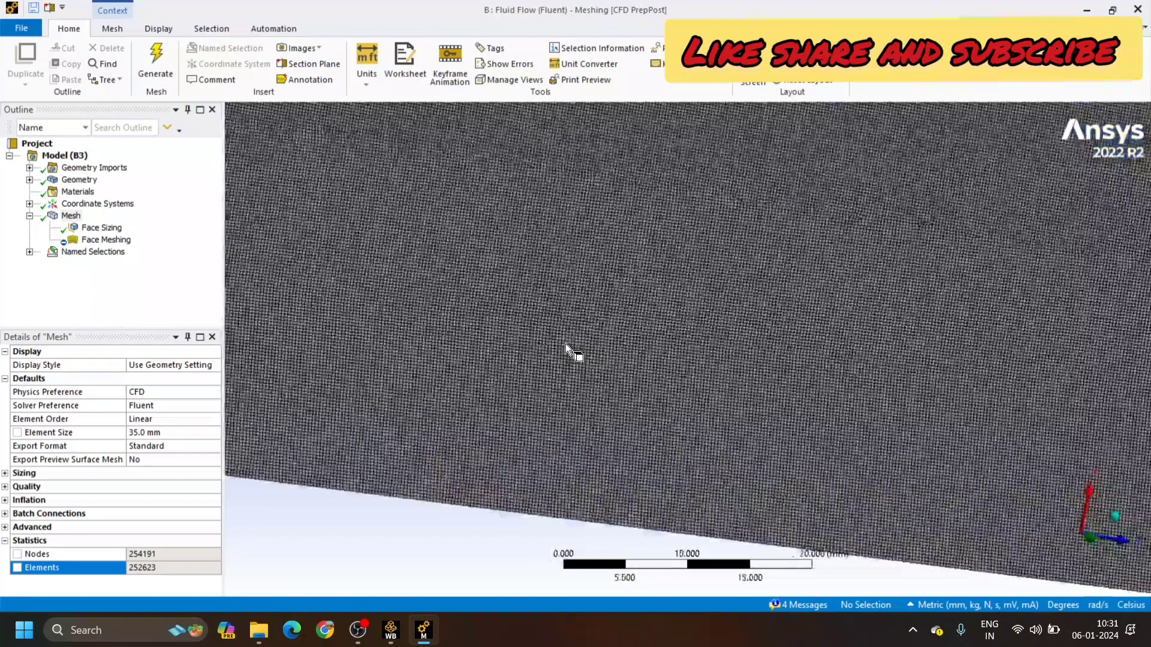
pyautogui.scroll(-10, 566, 343)
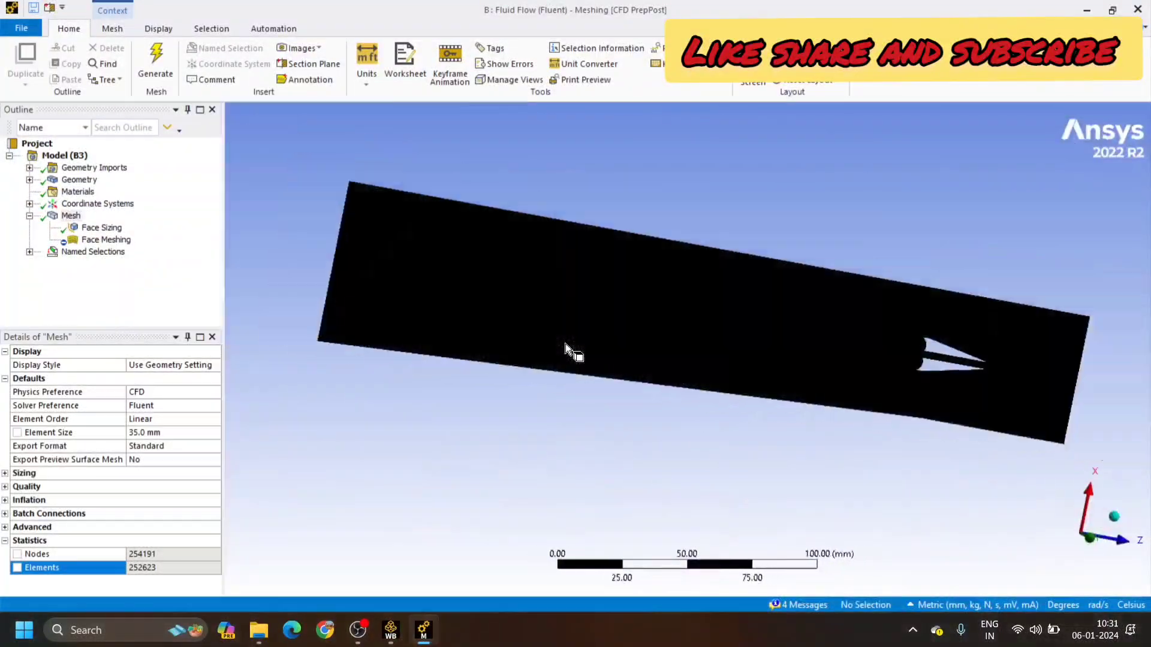
pyautogui.keyDown('shift'); pyautogui.moveTo(526, 347); pyautogui.dragTo(610, 319, button='middle'); pyautogui.keyUp('shift')
pyautogui.scroll(2, 610, 318)
pyautogui.scroll(-2, 610, 319)
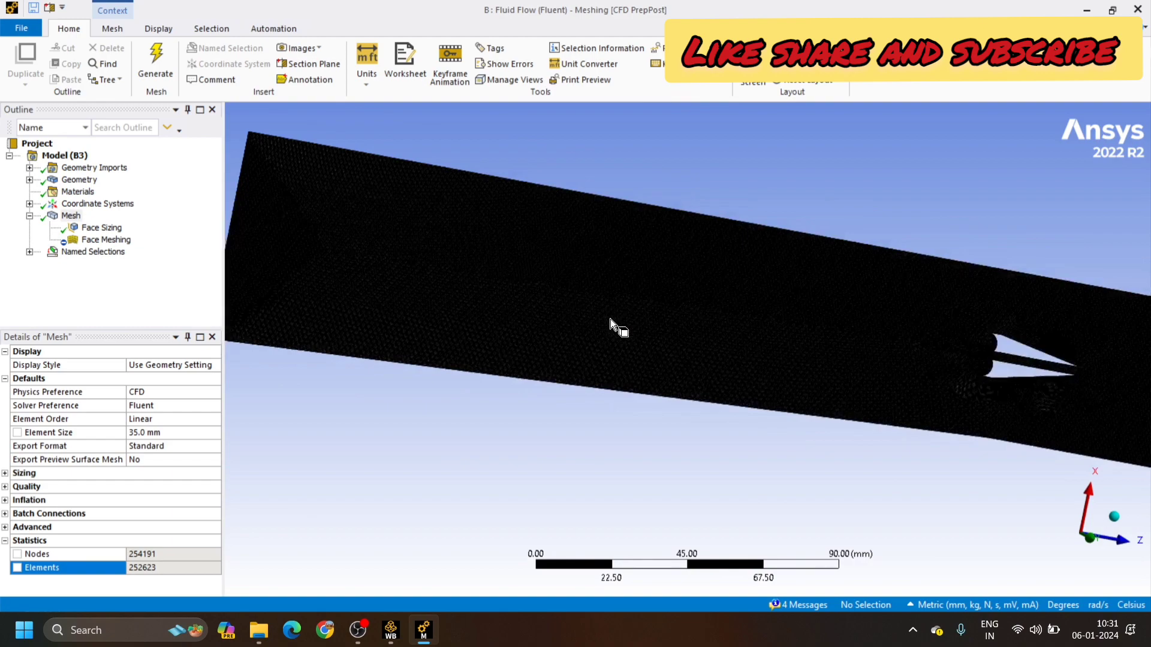
pyautogui.scroll(-3, 610, 319)
pyautogui.scroll(5, 610, 319)
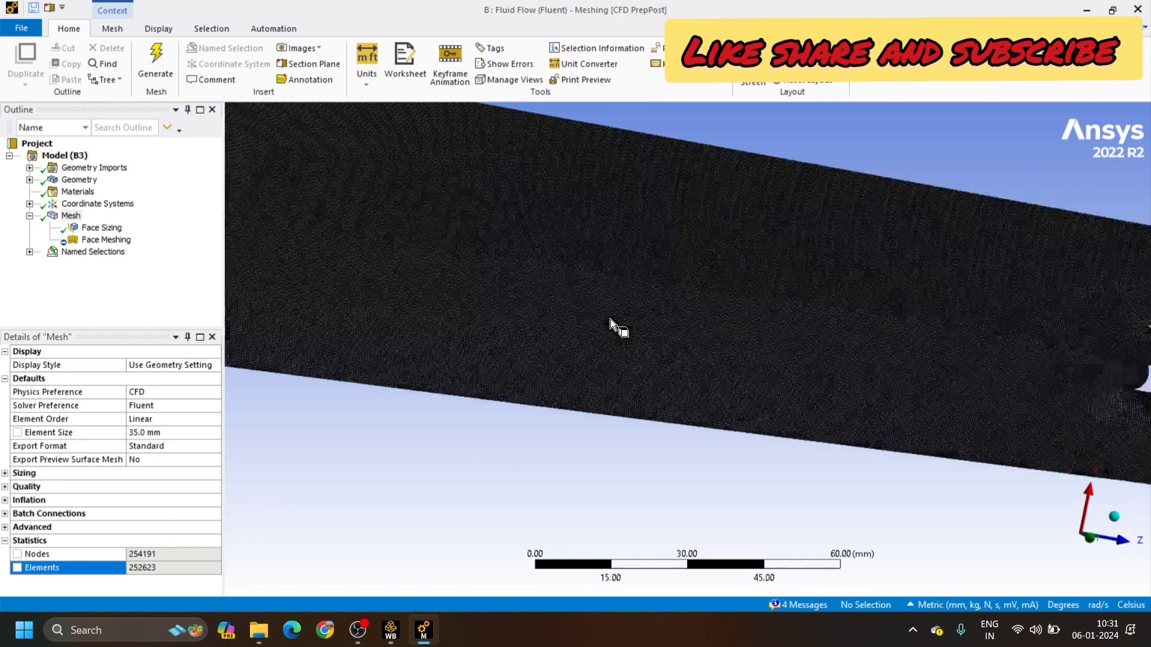
pyautogui.scroll(4, 610, 319)
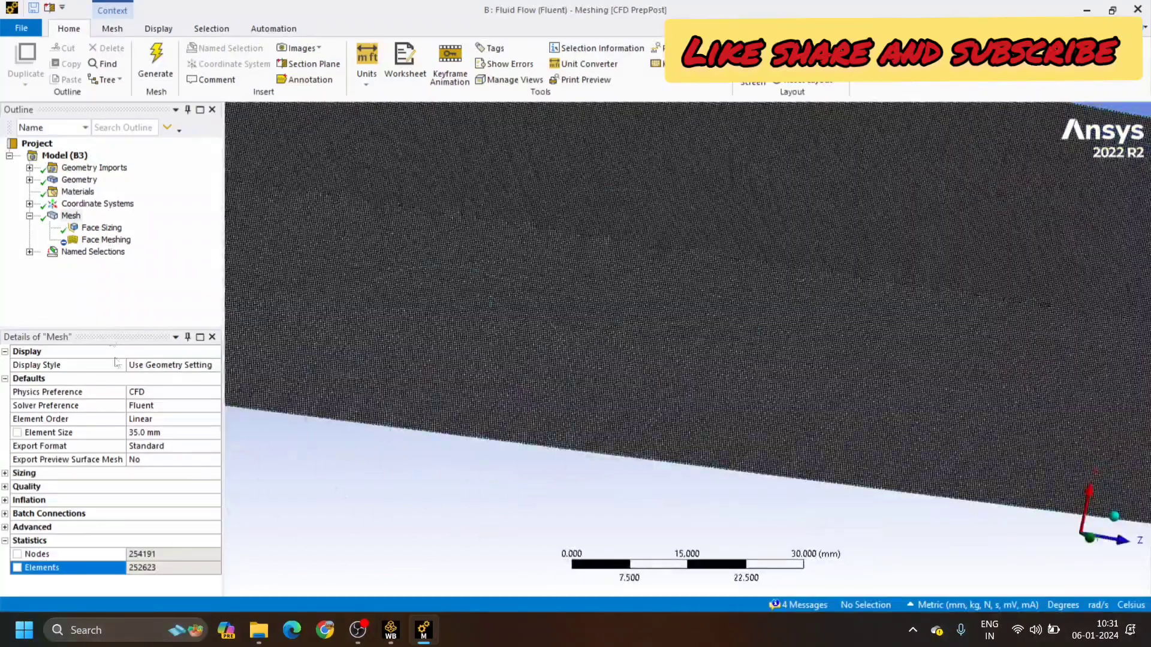
# Change the Face Meshing method from Quadrilaterals to Triangles: Best Split
pyautogui.click(108, 241)
pyautogui.click(154, 433)
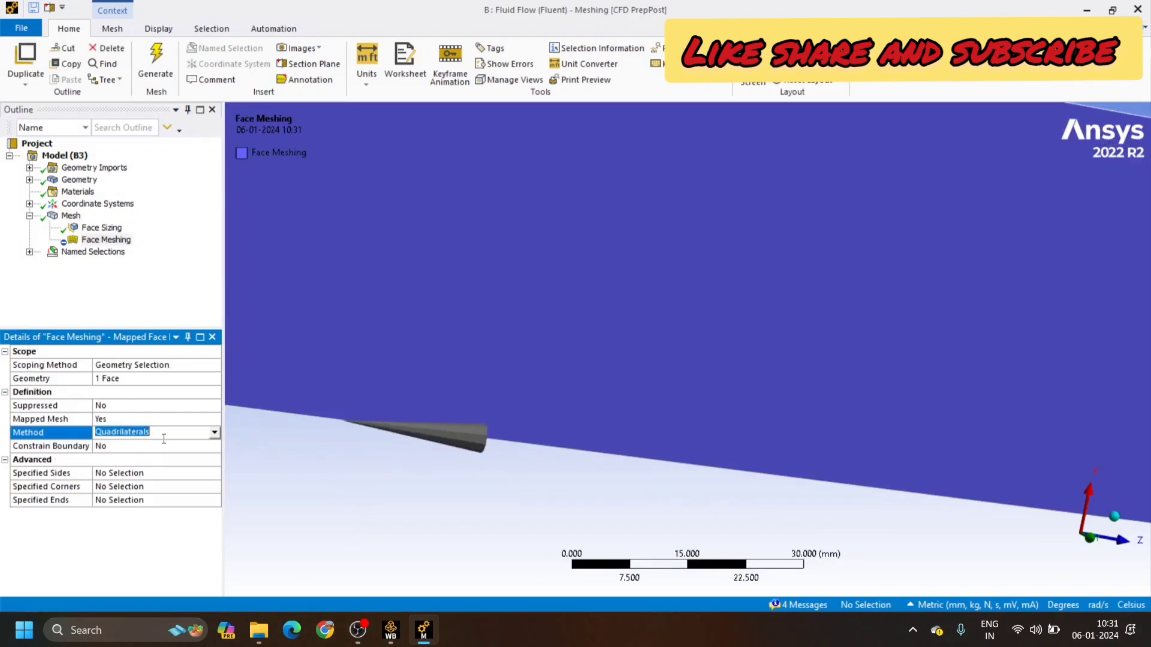
pyautogui.click(214, 432)
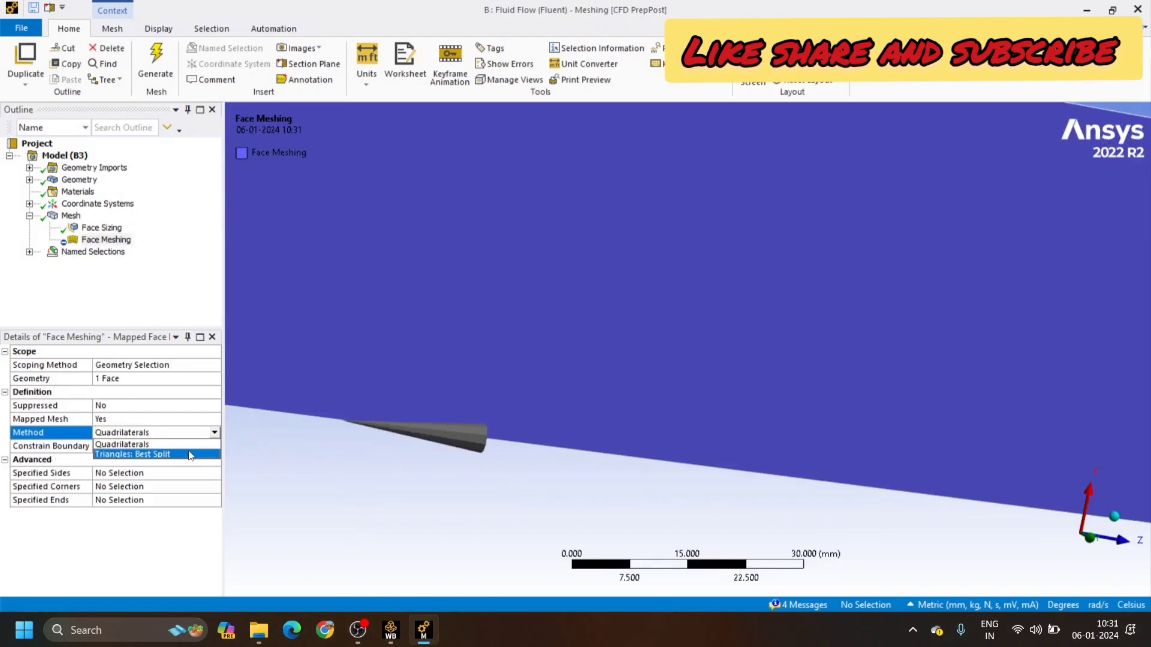
pyautogui.click(191, 454)
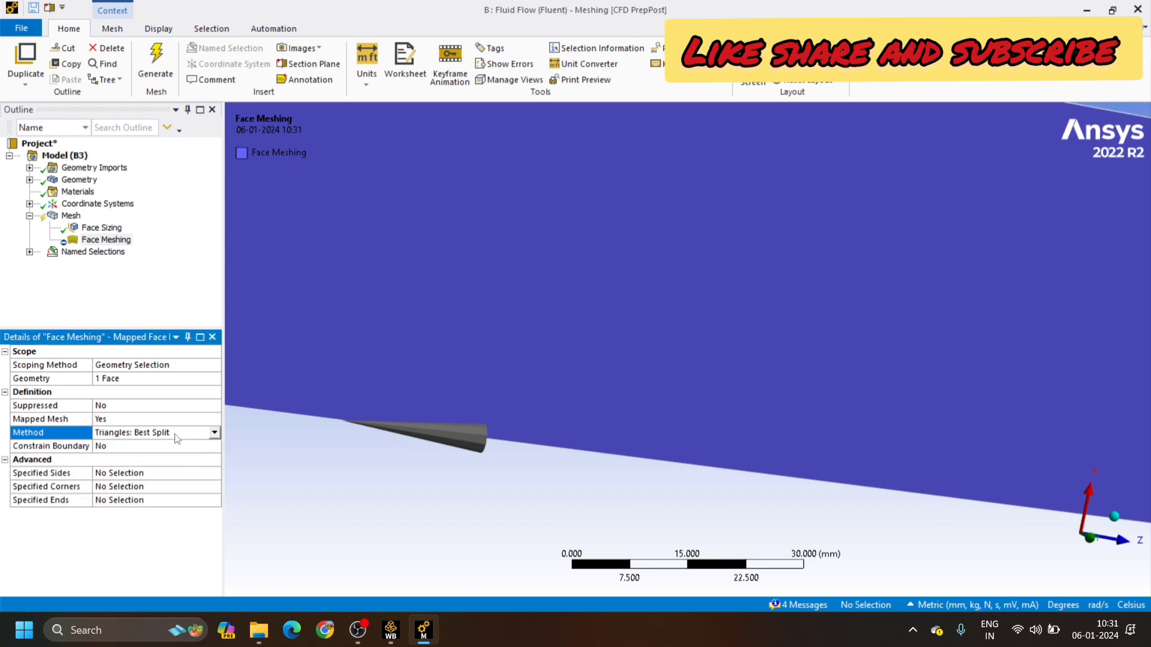
pyautogui.click(71, 217)
# Update the Mesh to regenerate the fluid face with the Triangles: Best Split method
pyautogui.rightClick(71, 217)
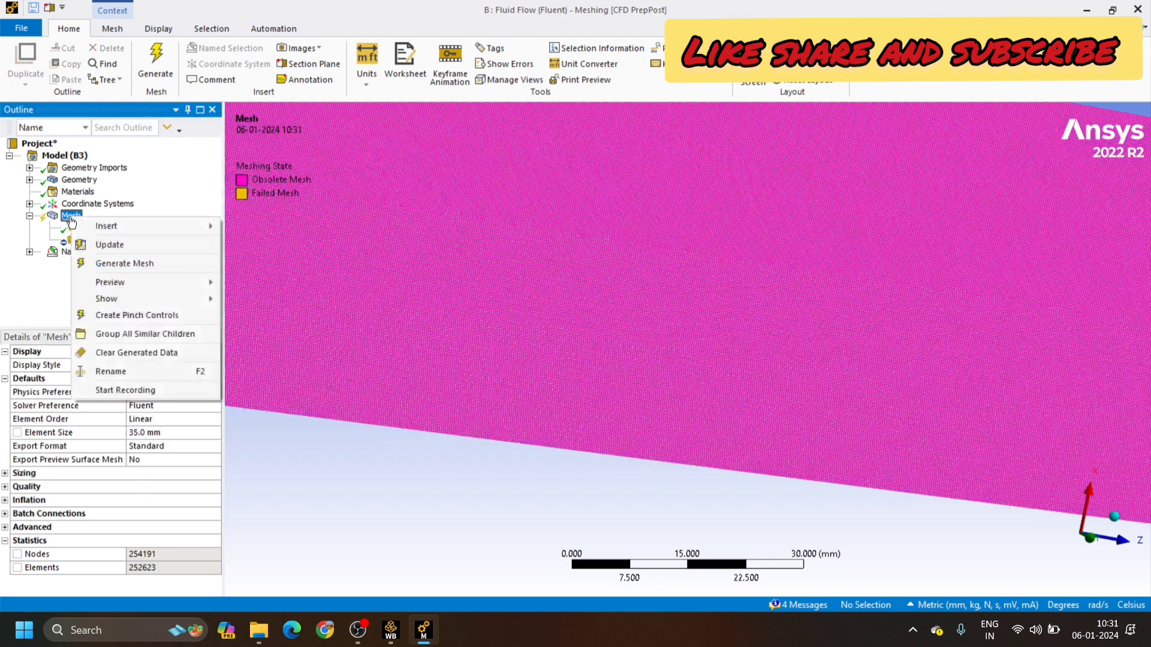
pyautogui.click(99, 247)
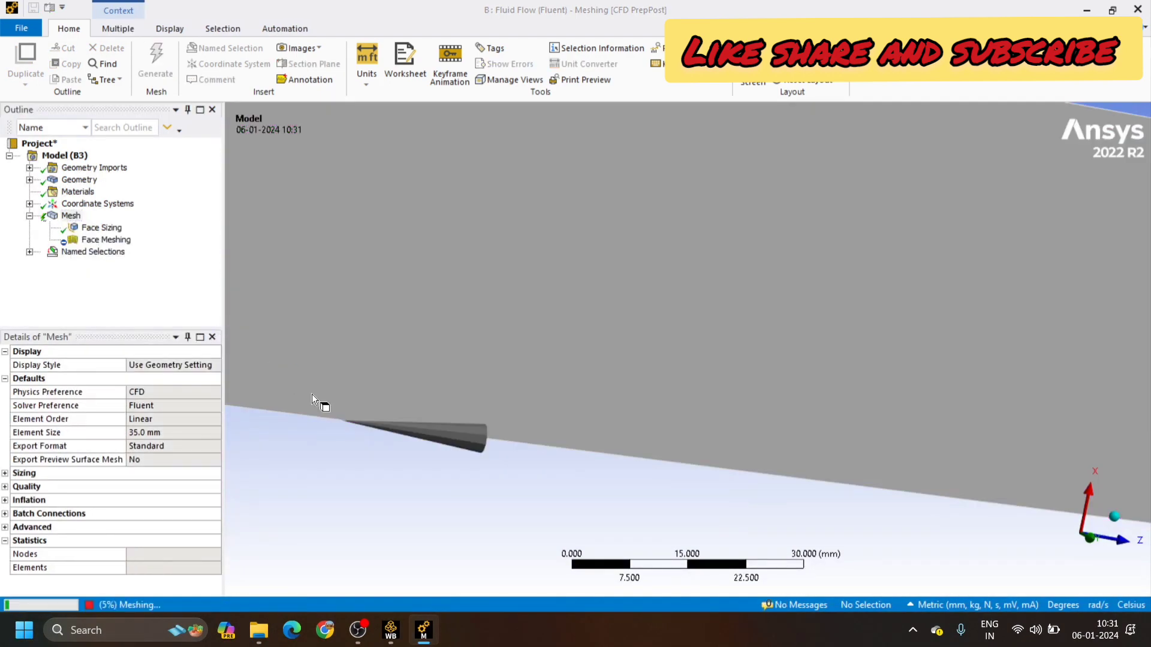